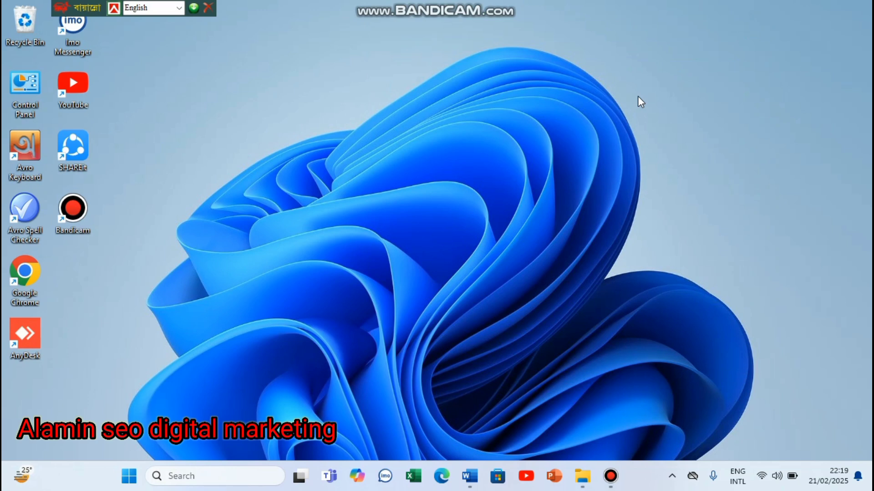
- Switch to the open Word document and apply the I. Heading 1, A. Heading 2 multilevel list to the four short lines below the paragraphs
click(471, 479)
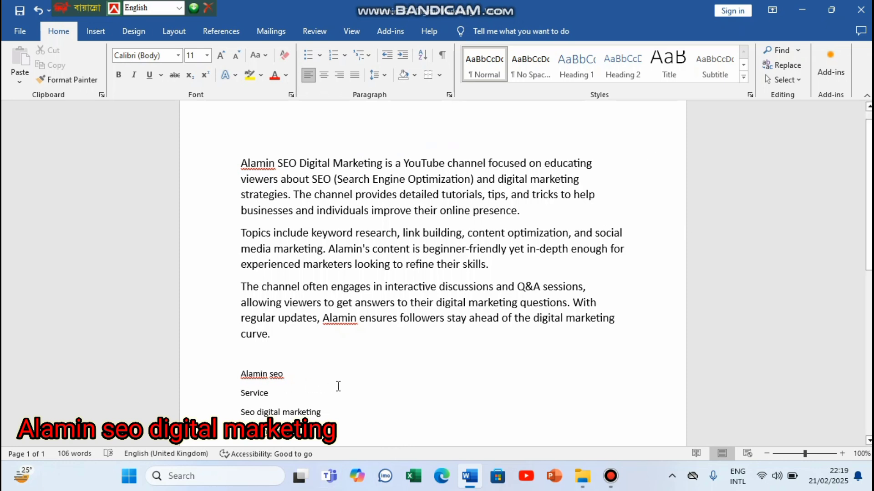
scroll(339, 386, down, 1)
drag(239, 341, 307, 389)
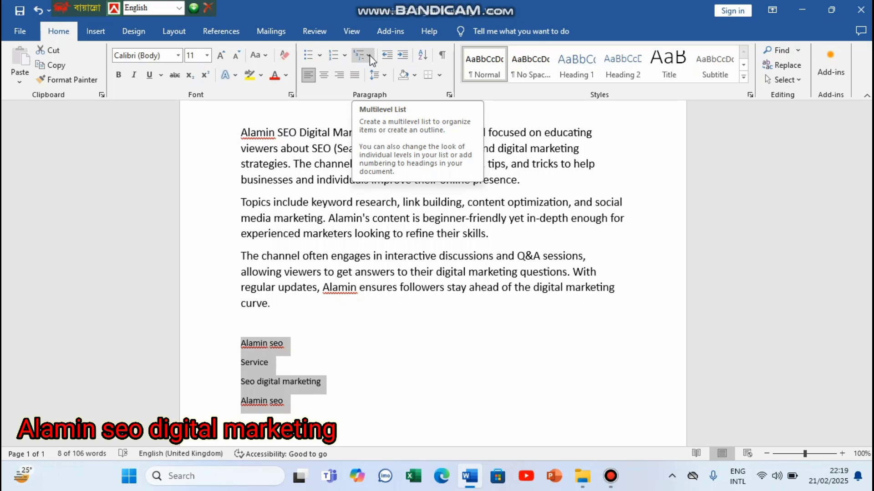
click(370, 56)
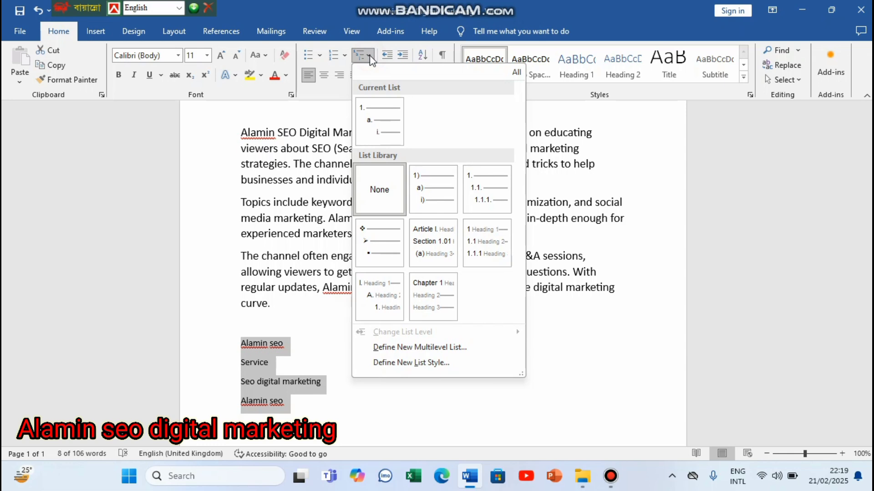
mouse_move(389, 298)
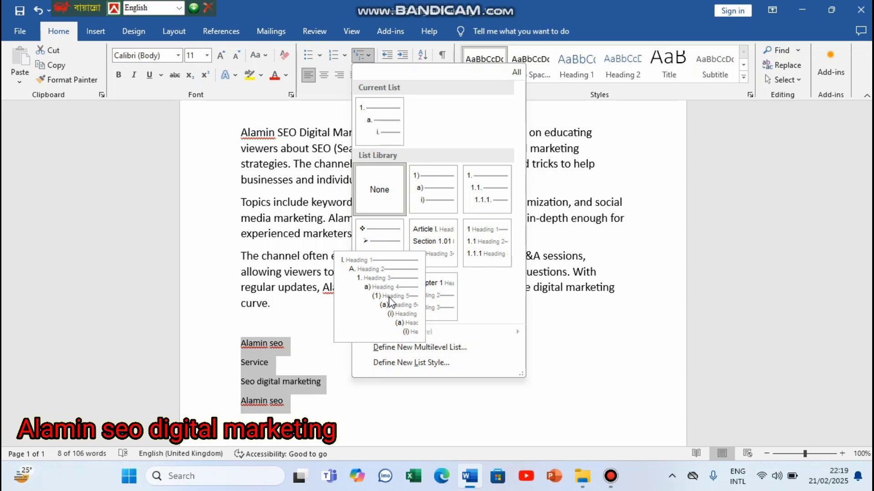
click(389, 301)
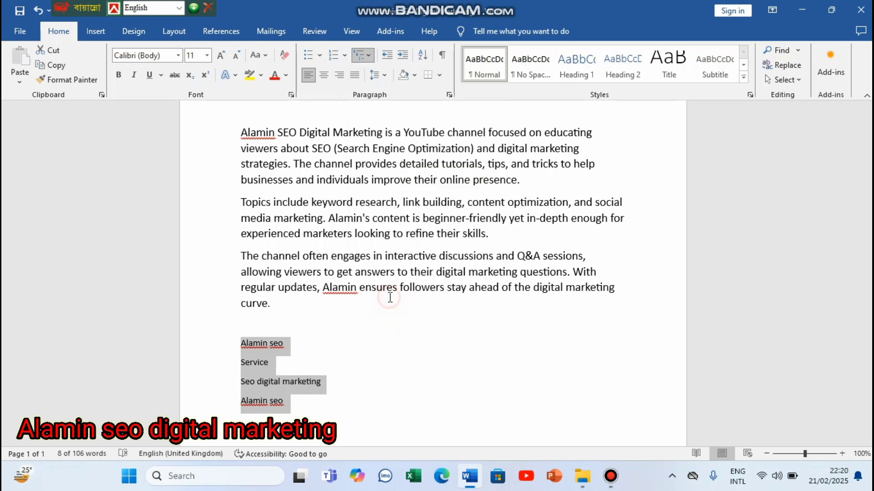
click(470, 416)
scroll(505, 391, down, 3)
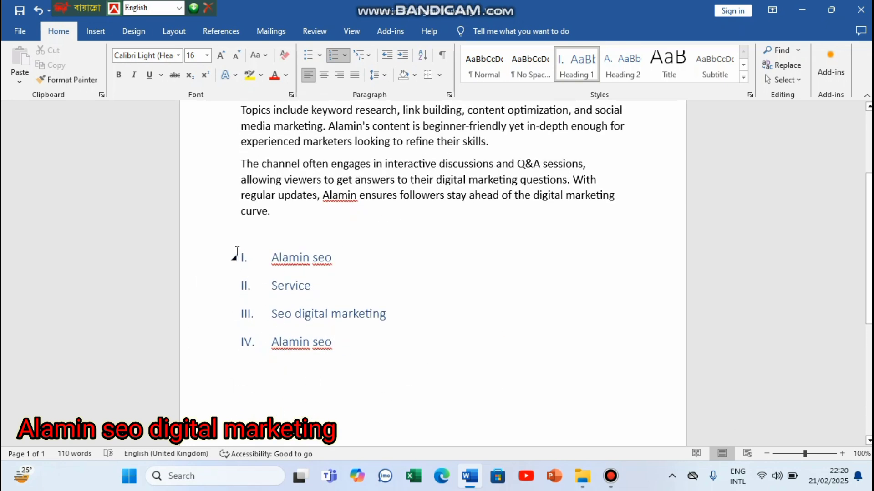
- Change the four-item list to the 1 Heading 1, 1.1 Heading 2 multilevel list style
drag(230, 254, 363, 358)
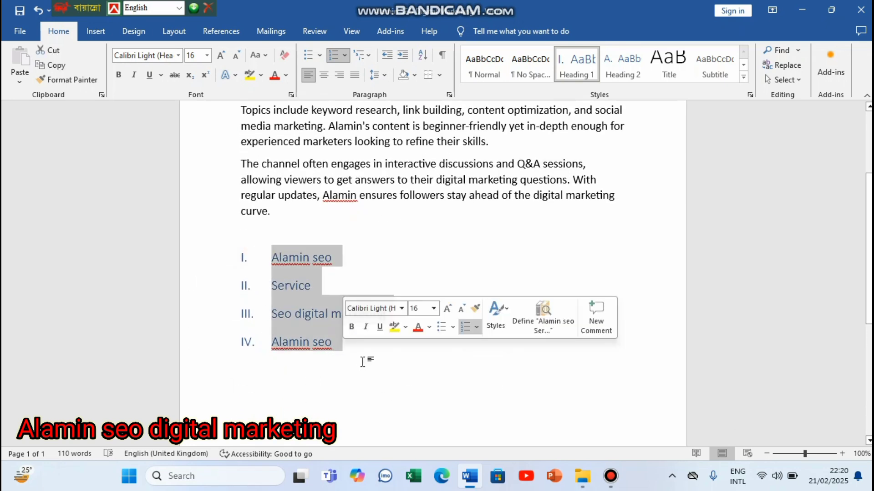
click(362, 55)
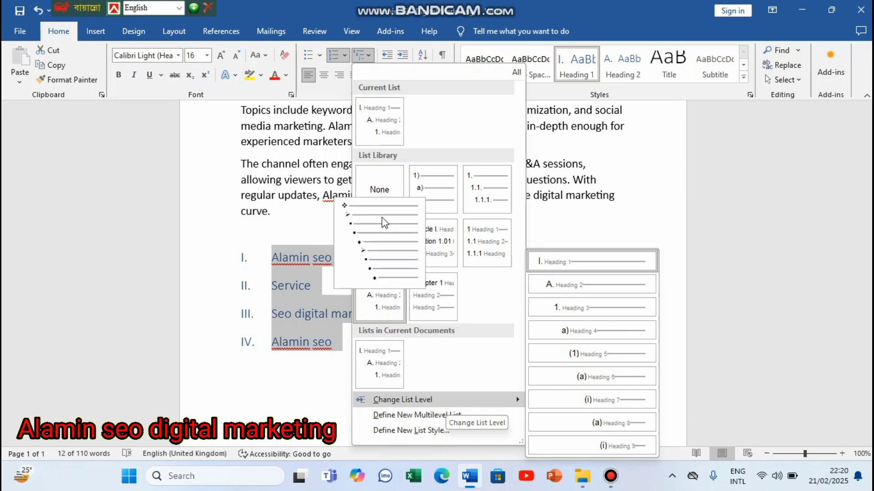
mouse_move(488, 248)
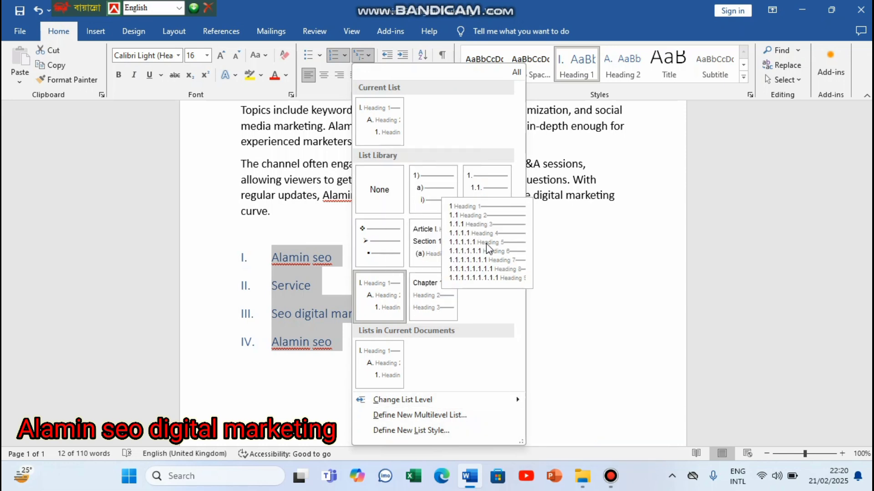
click(488, 248)
click(493, 314)
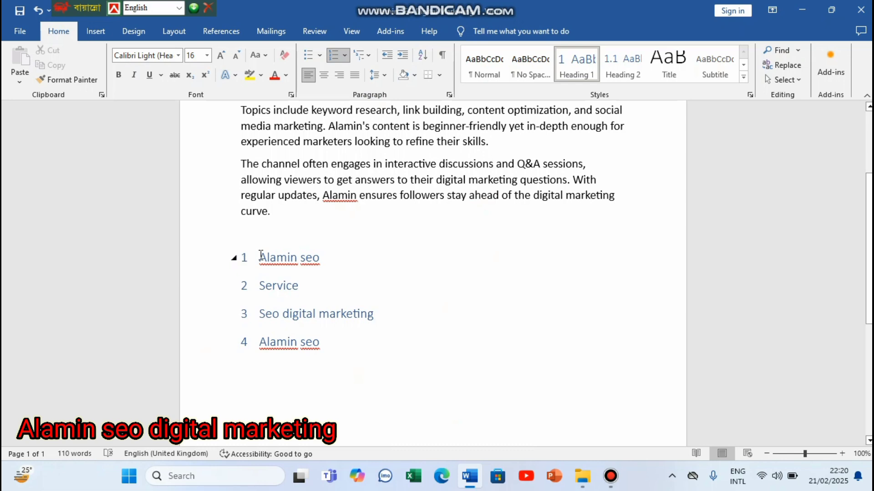
- Define a new multilevel list for the four items with level 1 using the A, B, C number style
drag(255, 257, 346, 366)
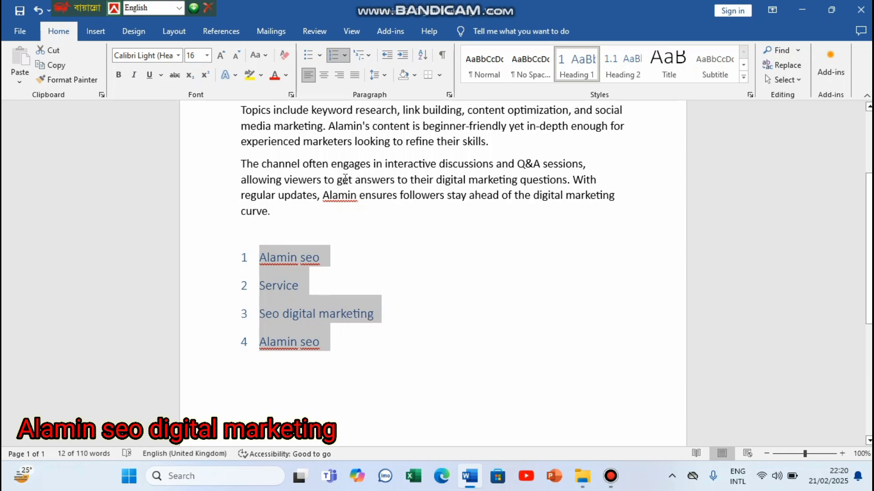
click(384, 347)
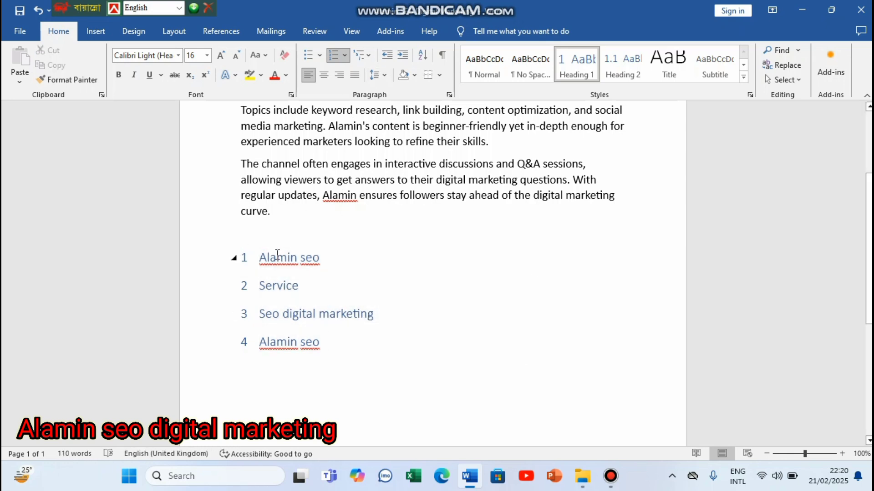
drag(255, 257, 345, 365)
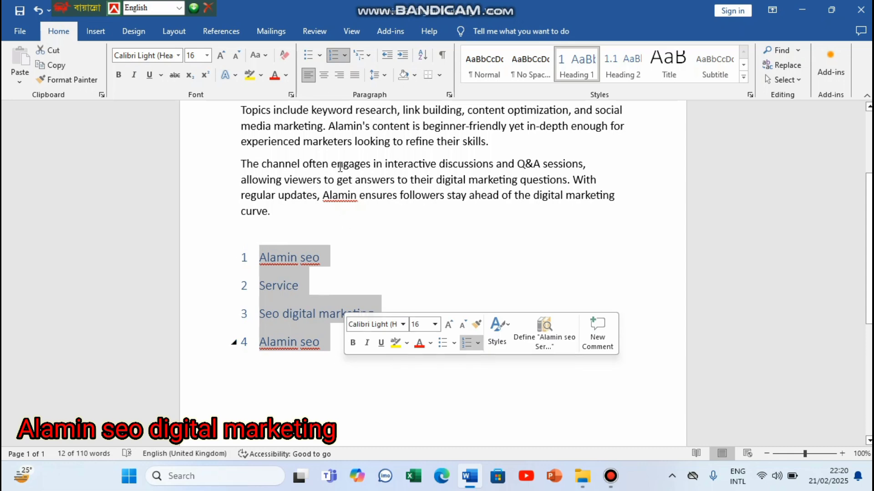
click(370, 57)
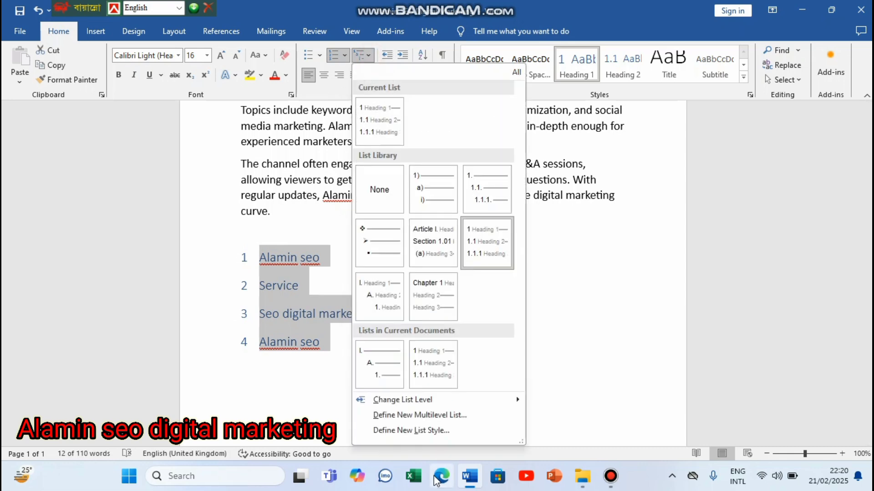
mouse_move(418, 403)
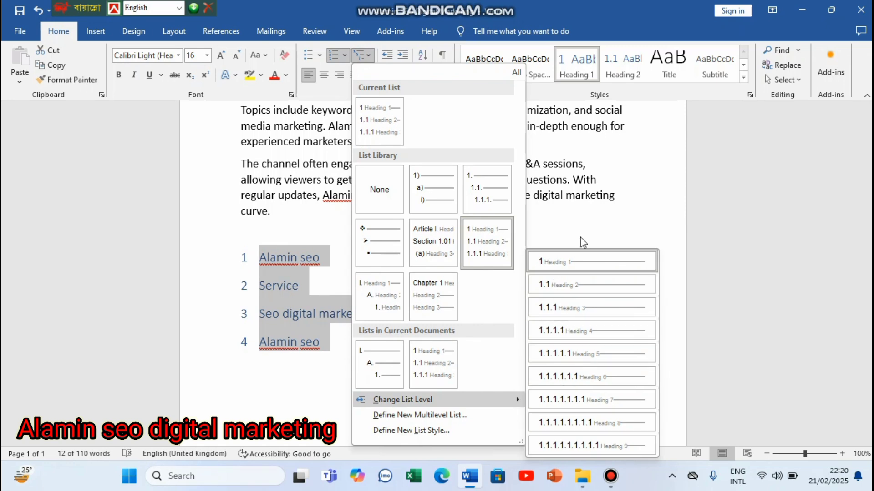
click(428, 418)
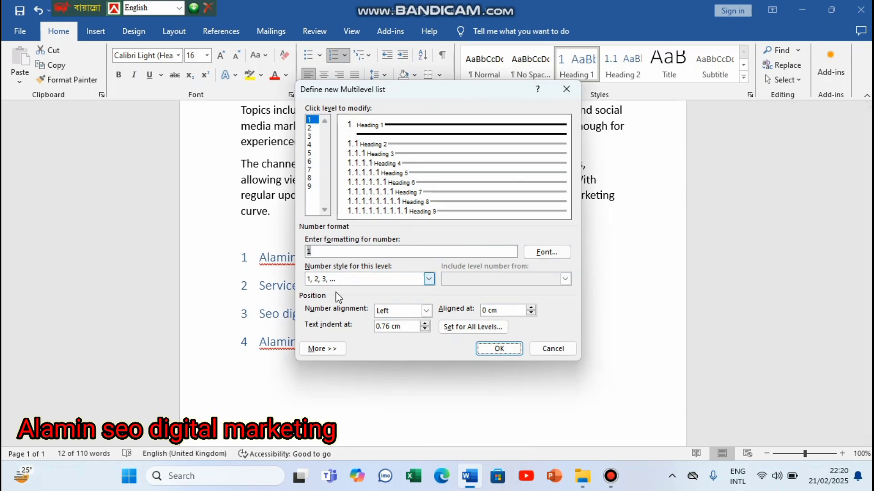
click(429, 279)
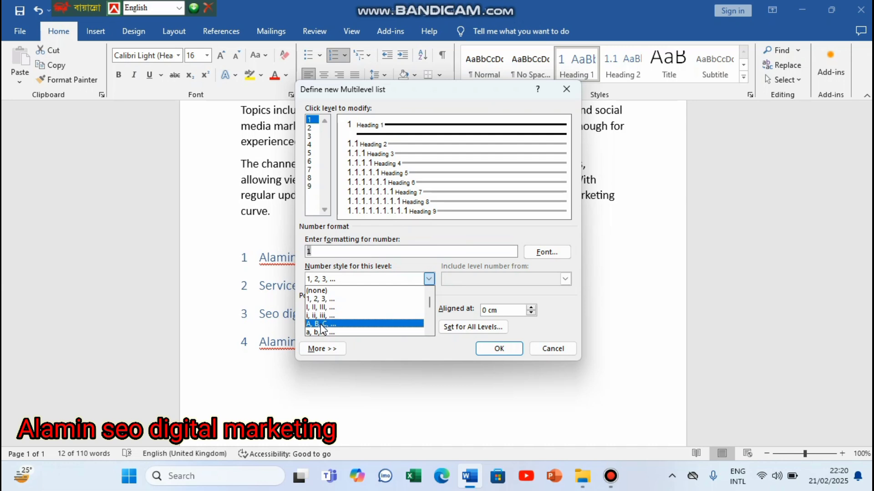
click(321, 324)
click(499, 348)
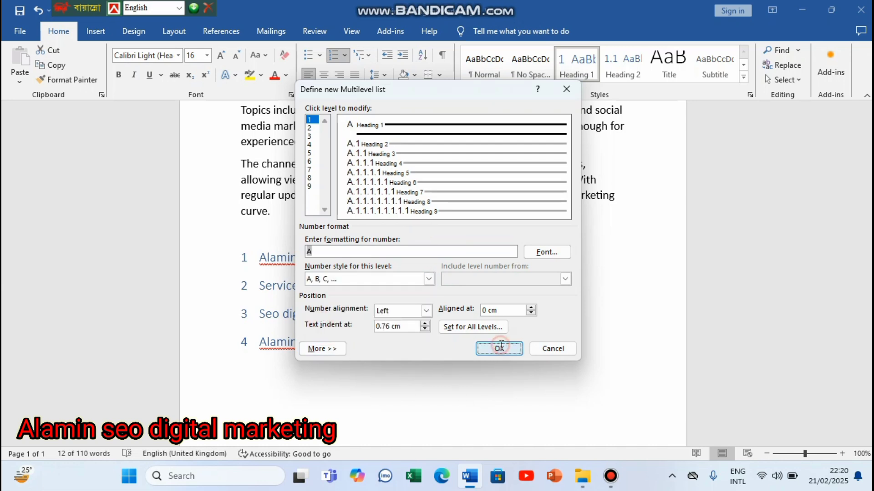
click(497, 343)
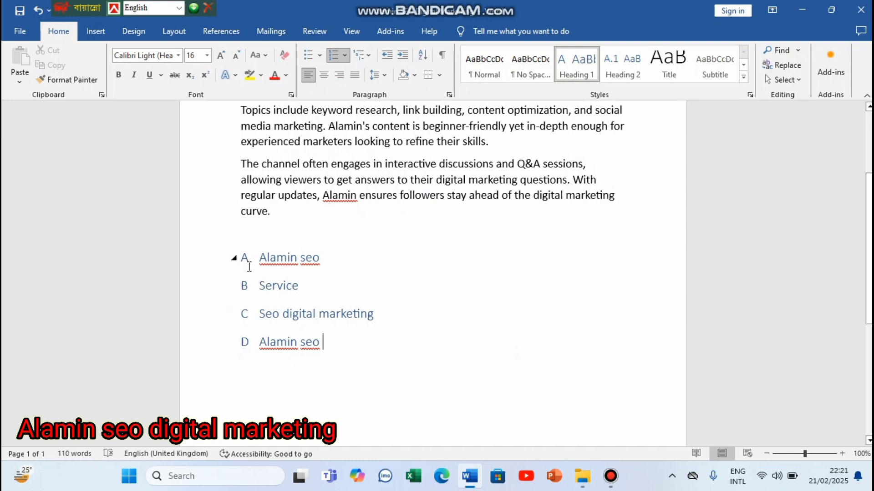
drag(337, 349, 214, 246)
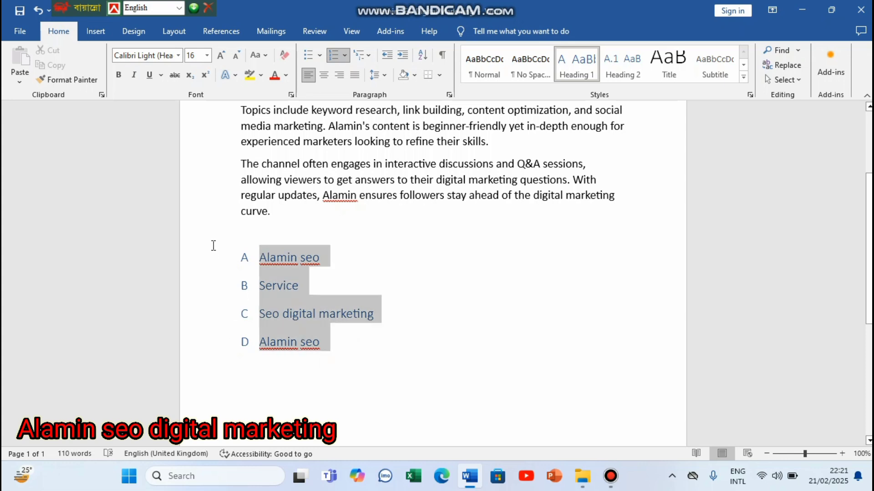
click(385, 341)
drag(257, 256, 384, 354)
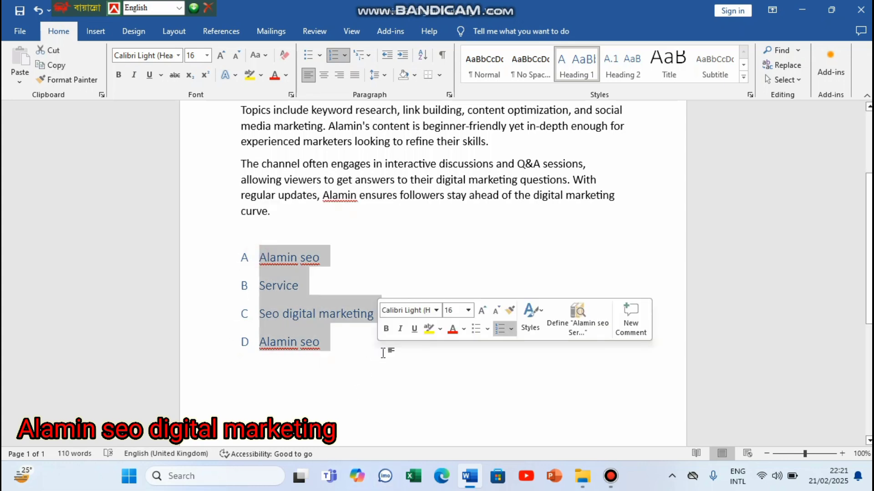
click(356, 388)
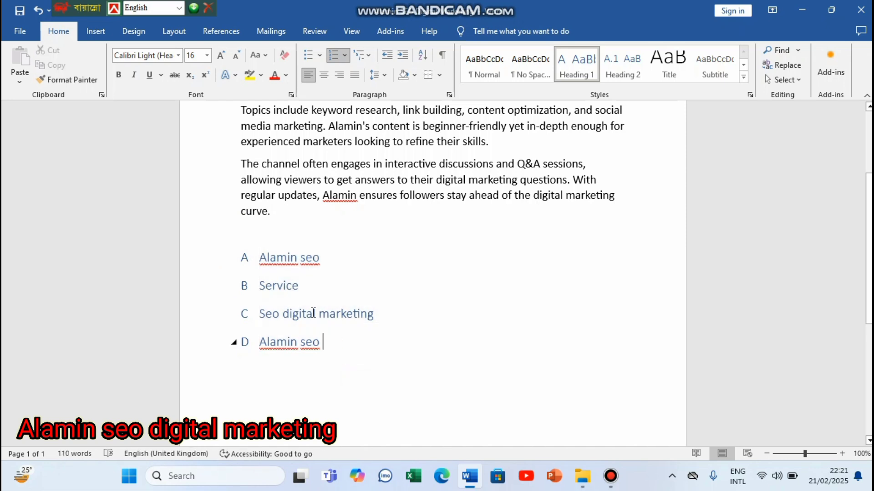
- Increase the indent of the document's first paragraph by three levels
scroll(433, 390, up, 5)
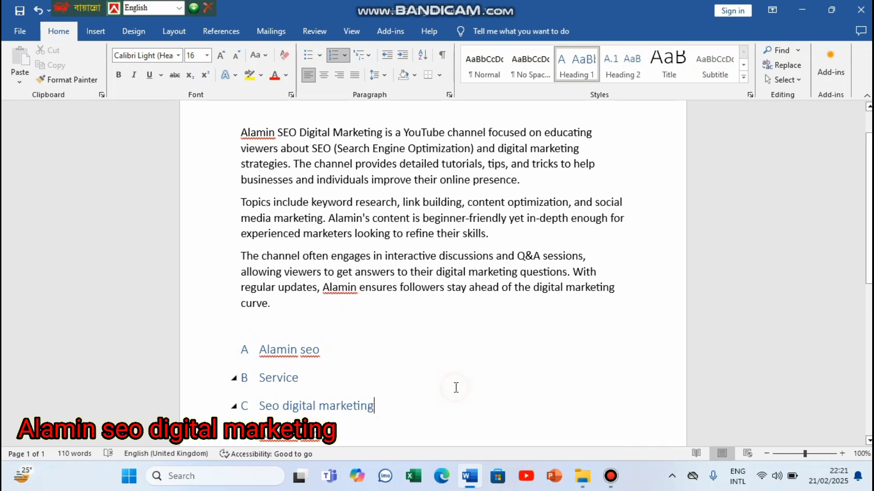
scroll(435, 353, up, 2)
click(238, 180)
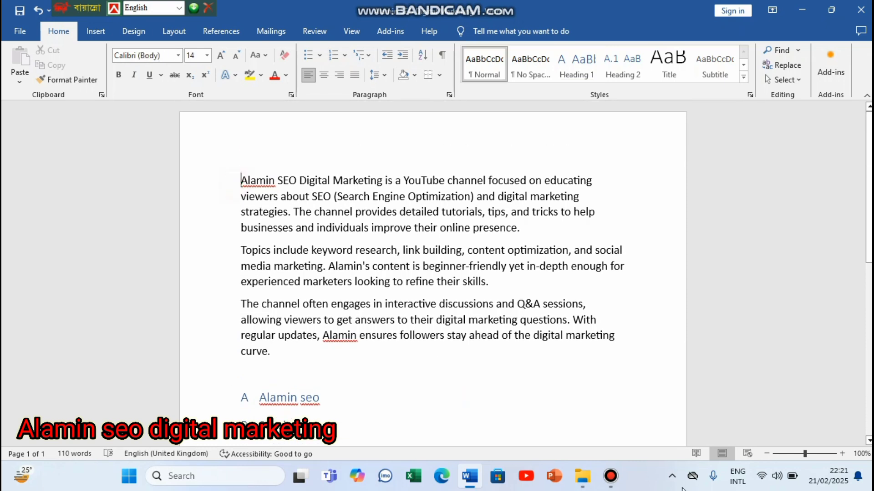
click(391, 56)
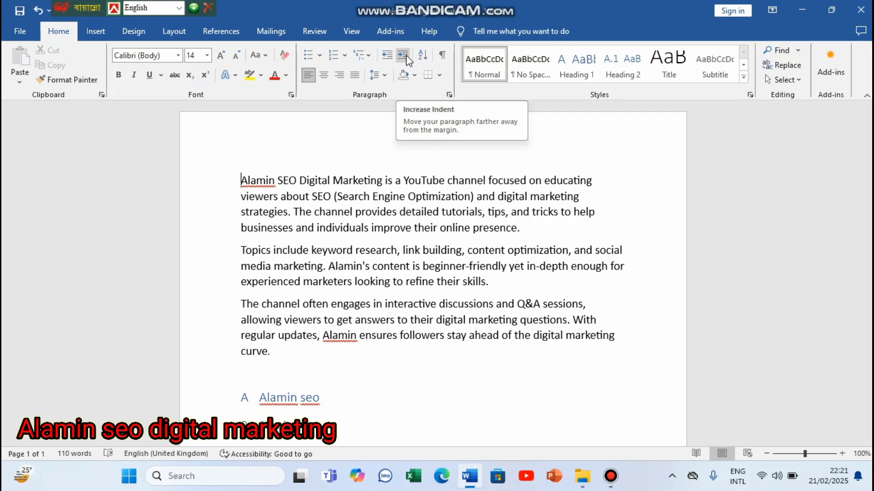
click(403, 55)
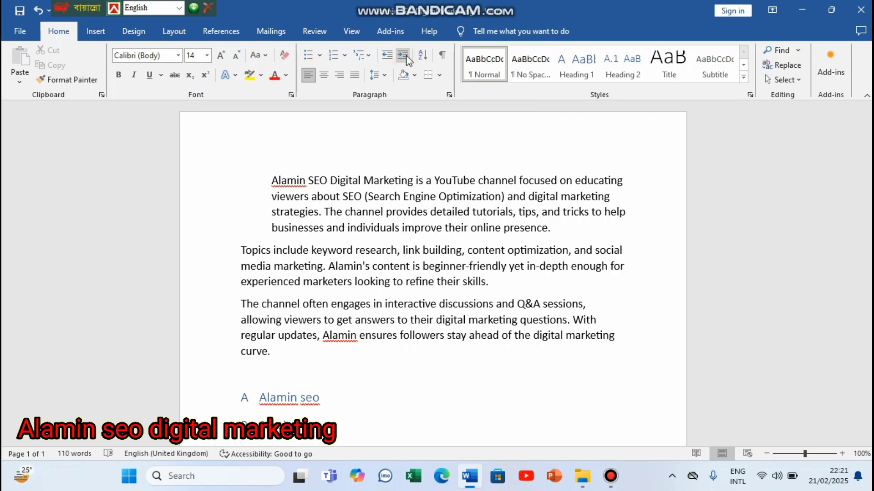
click(405, 56)
click(406, 55)
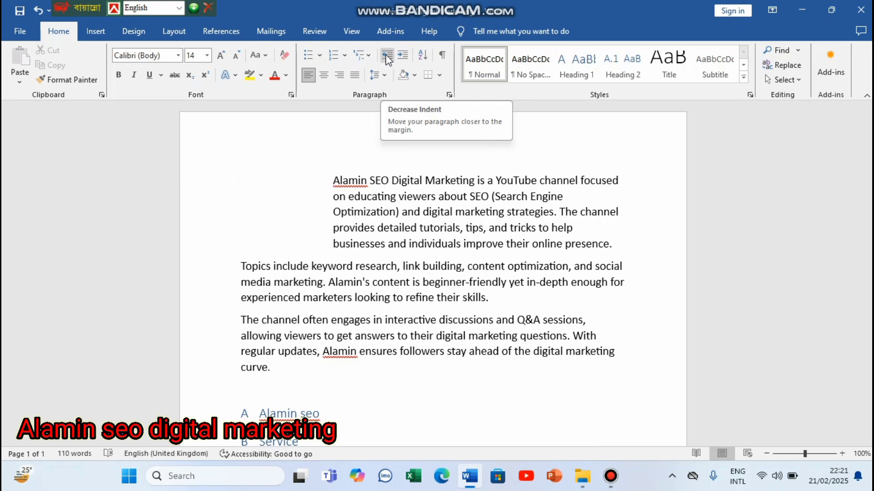
- Decrease the first paragraph's indent by two levels and increase it again by two levels
click(386, 55)
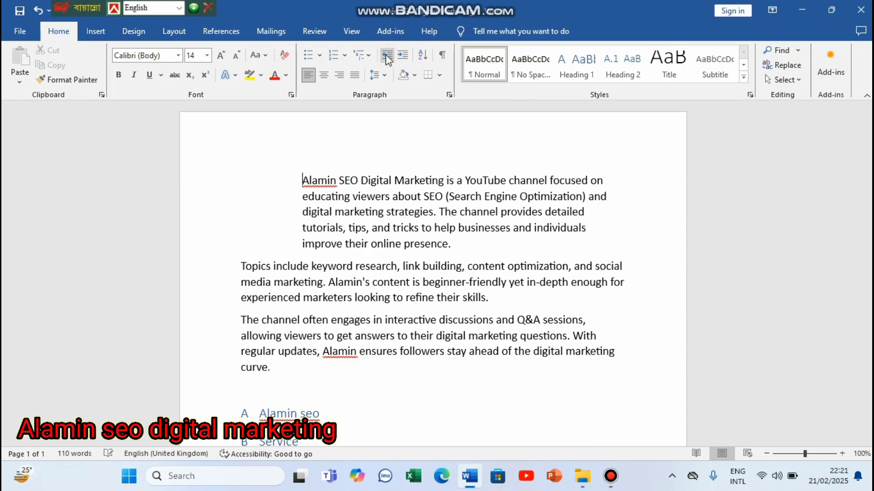
click(386, 53)
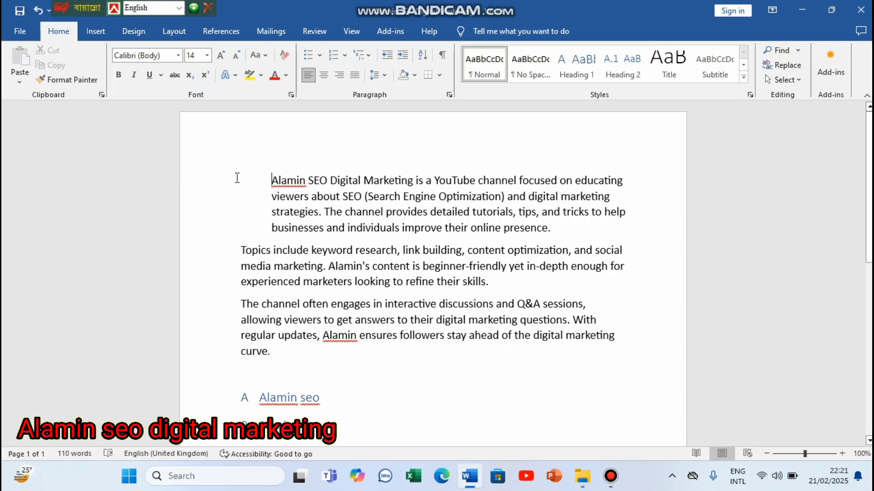
click(257, 172)
click(402, 55)
click(403, 56)
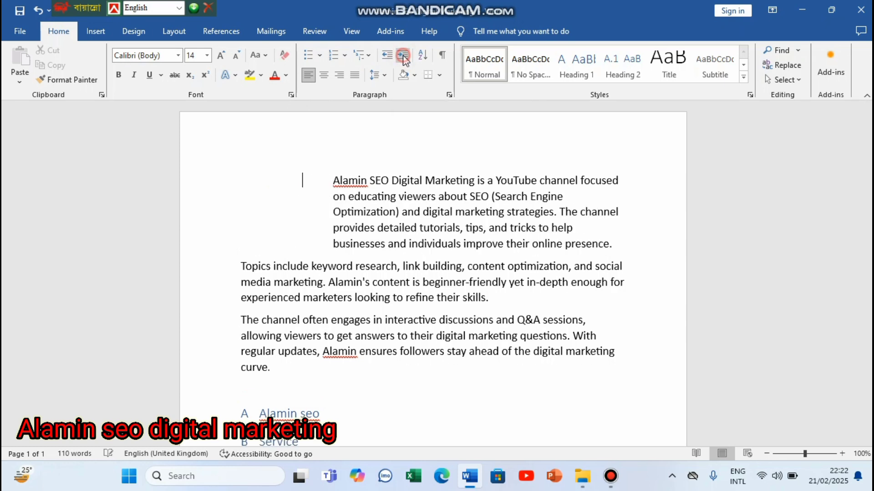
click(249, 195)
click(250, 184)
double_click(250, 184)
click(250, 183)
double_click(250, 184)
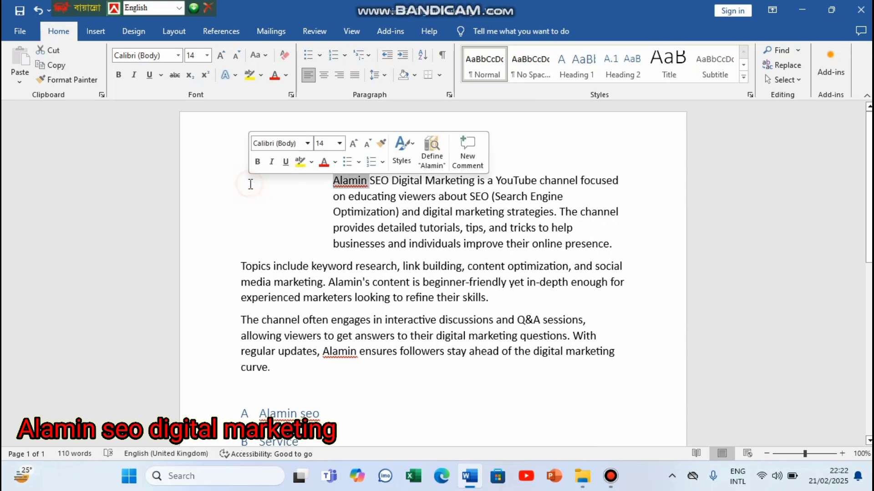
click(300, 204)
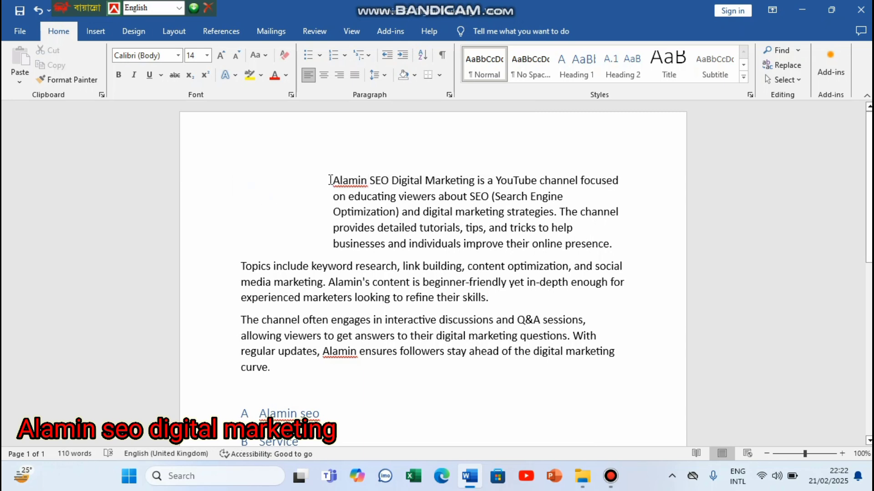
click(278, 191)
- Insert the desktop_computer picture from the Pictures folder at the start of the first paragraph
click(334, 181)
click(97, 31)
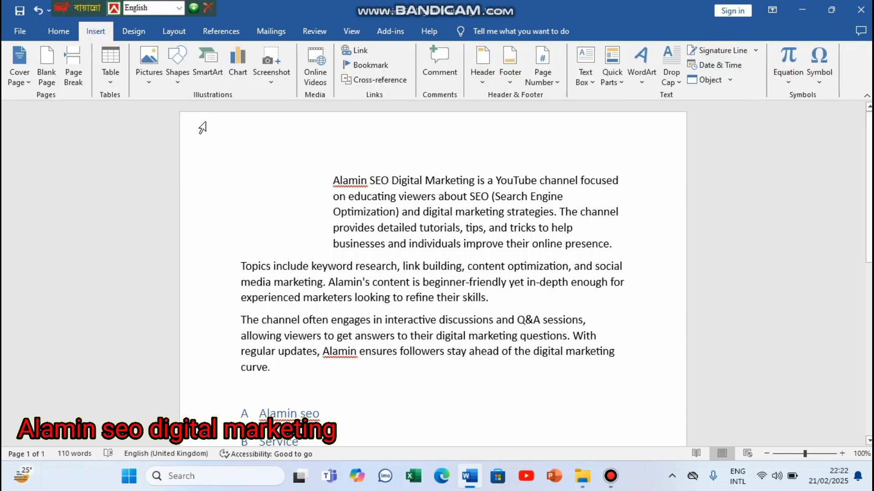
click(149, 81)
click(180, 112)
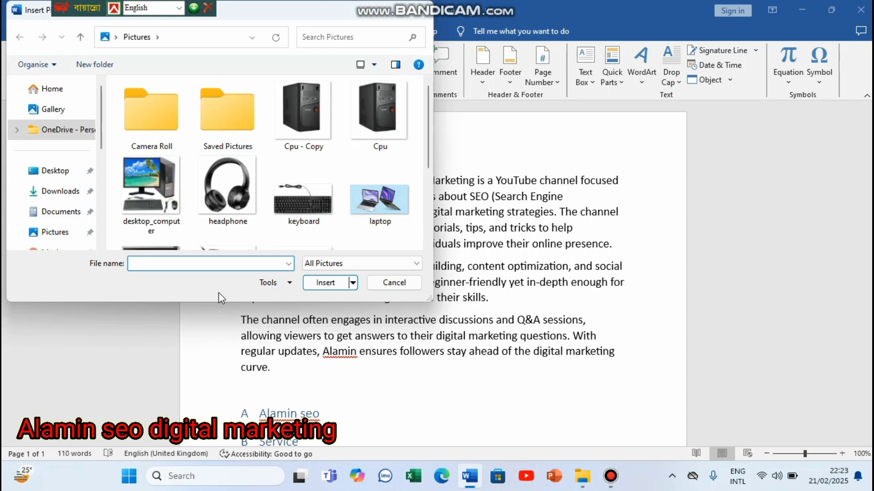
click(136, 177)
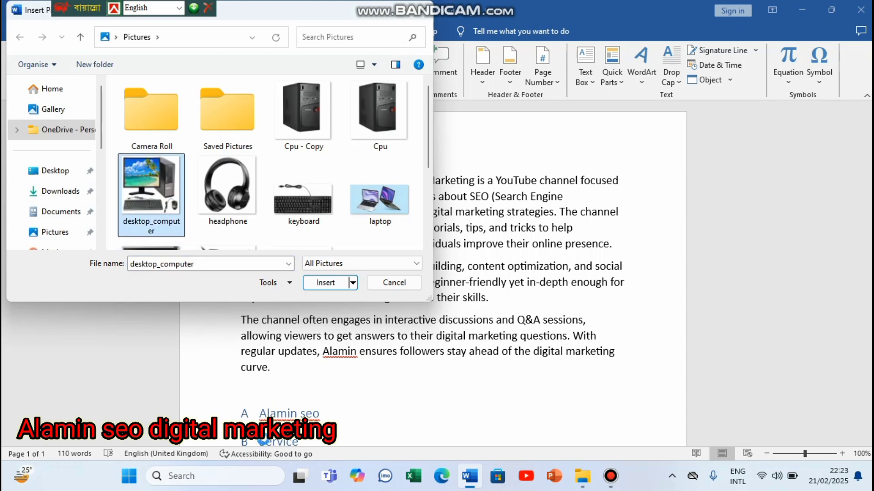
click(324, 283)
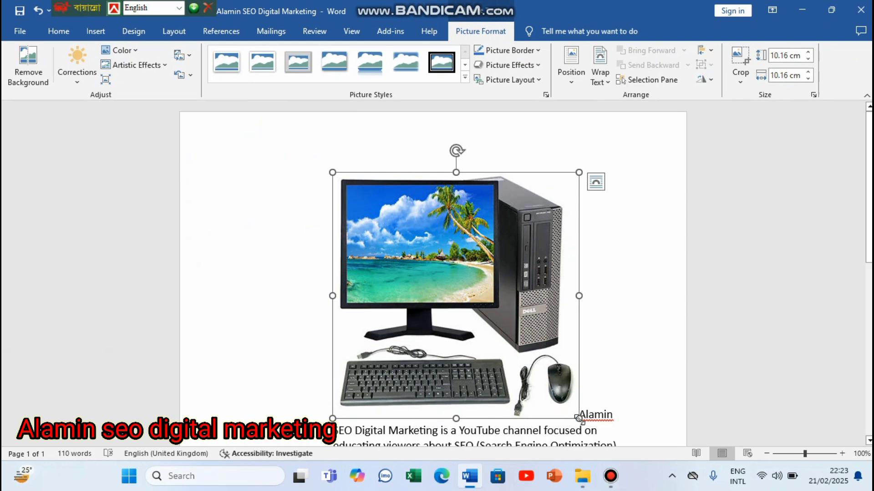
- Shrink the inserted computer picture to a small thumbnail flipped upside down and stretch it wider at the start of the first paragraph
drag(579, 419, 350, 166)
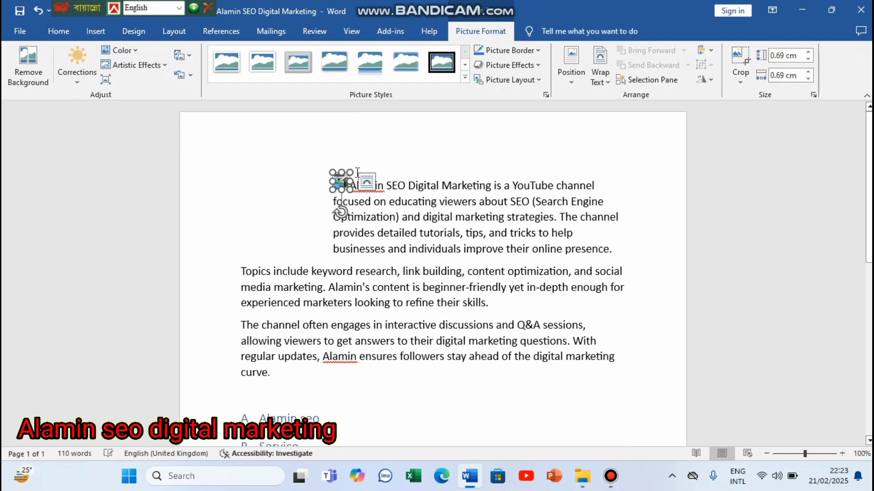
drag(373, 212, 376, 217)
click(462, 185)
click(354, 199)
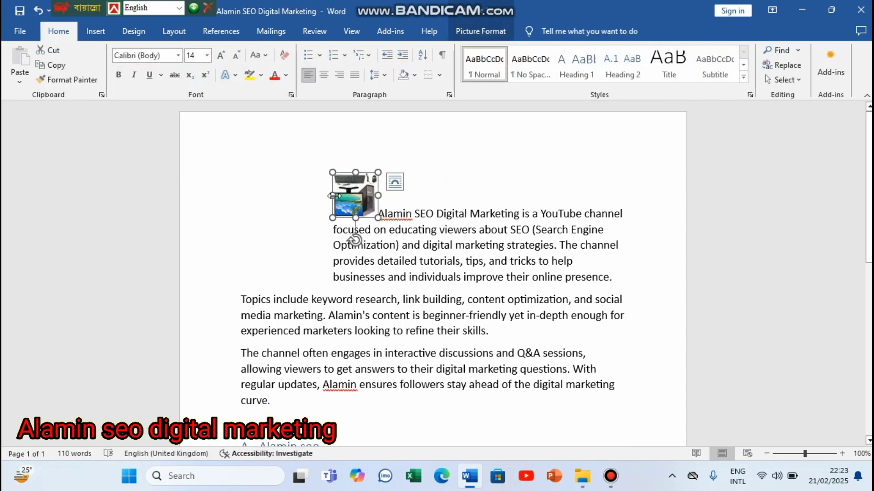
drag(333, 196, 292, 199)
click(589, 167)
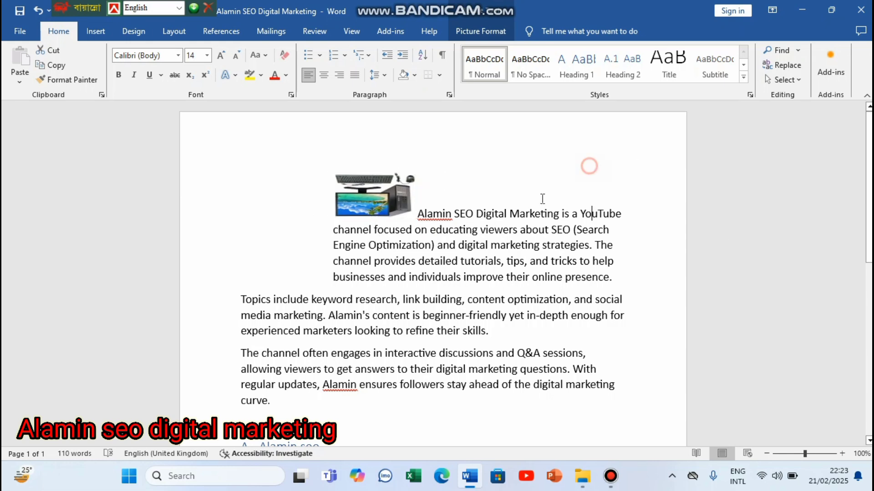
- Decrease the indent of the first paragraph with the picture by three levels, back to the page margin
click(419, 212)
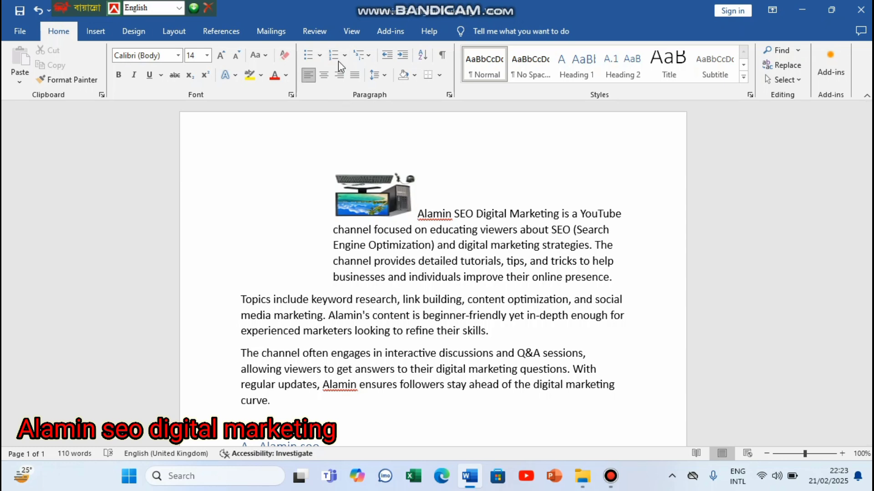
click(387, 55)
click(387, 55)
click(387, 55)
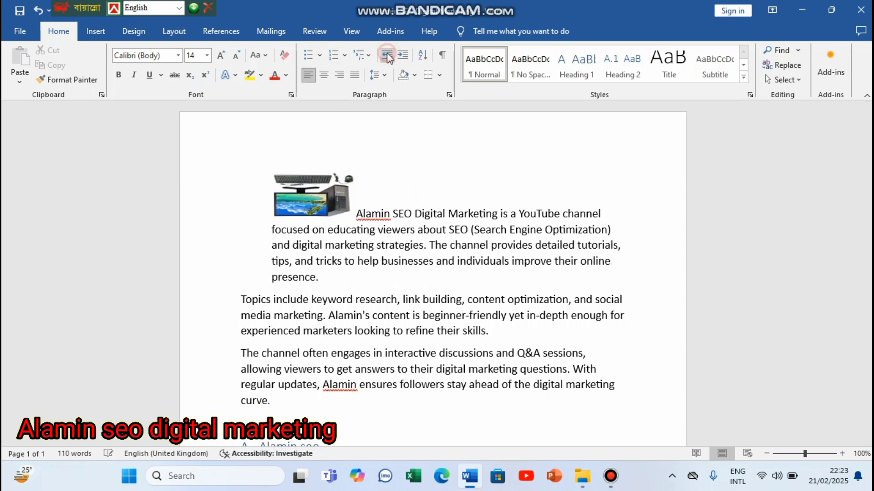
click(387, 54)
click(429, 193)
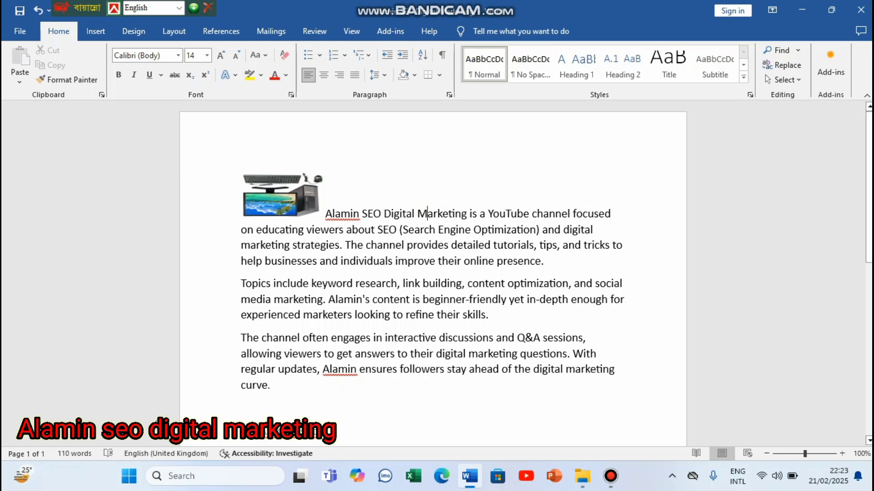
click(287, 196)
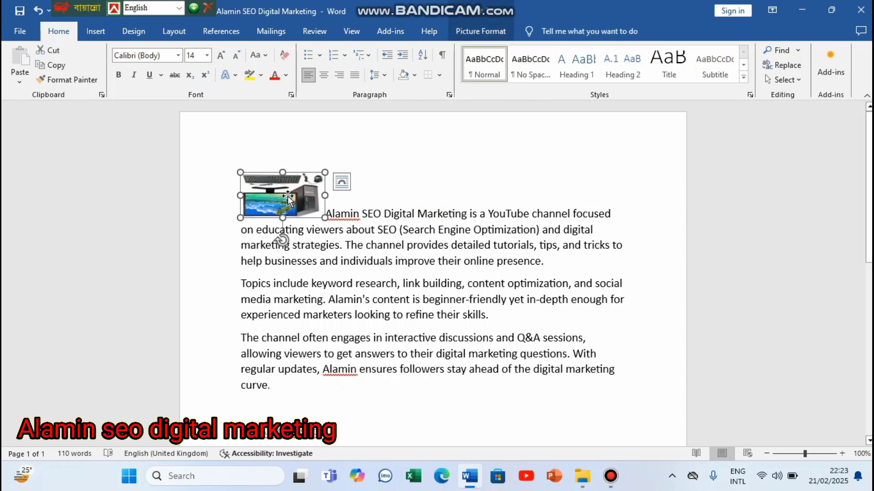
click(367, 190)
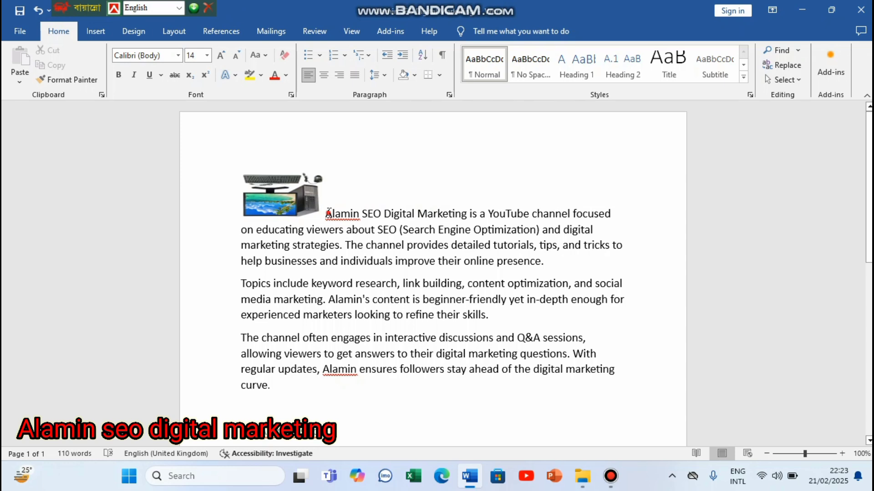
- Increase the indent of the first paragraph with the picture by three levels, and decrease it by two levels
click(403, 59)
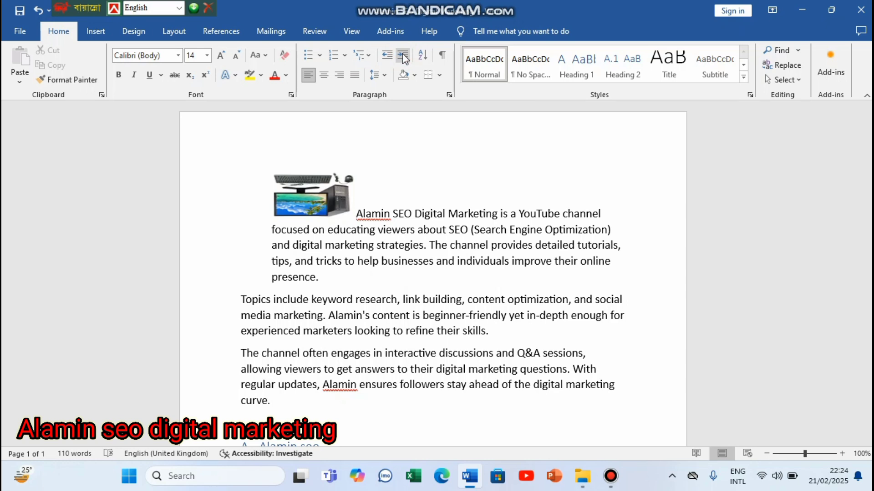
click(403, 59)
click(403, 58)
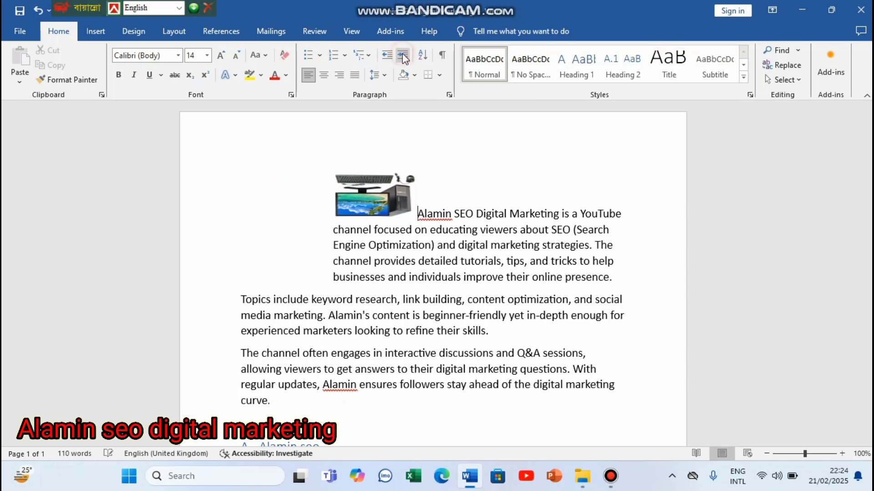
double_click(387, 55)
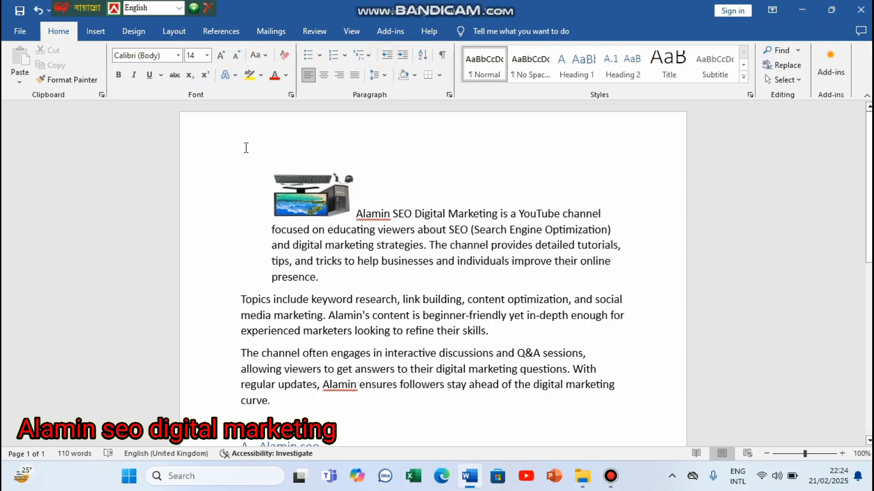
click(364, 161)
click(356, 213)
click(422, 55)
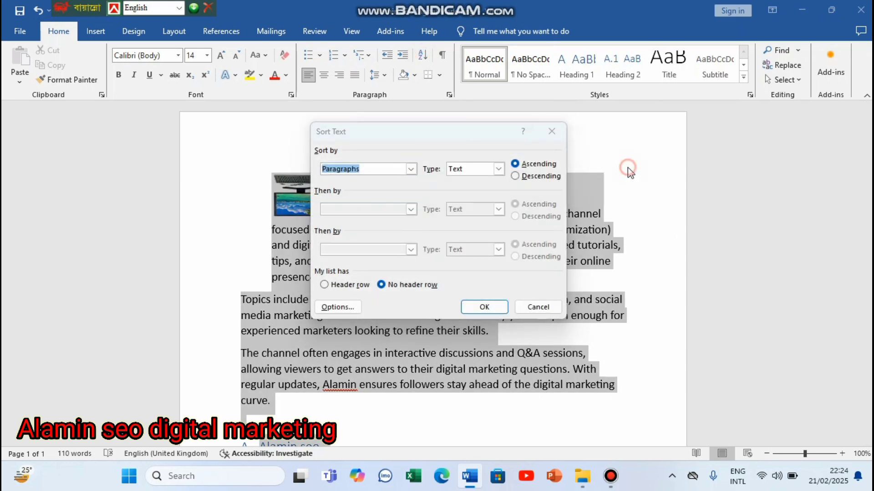
click(552, 132)
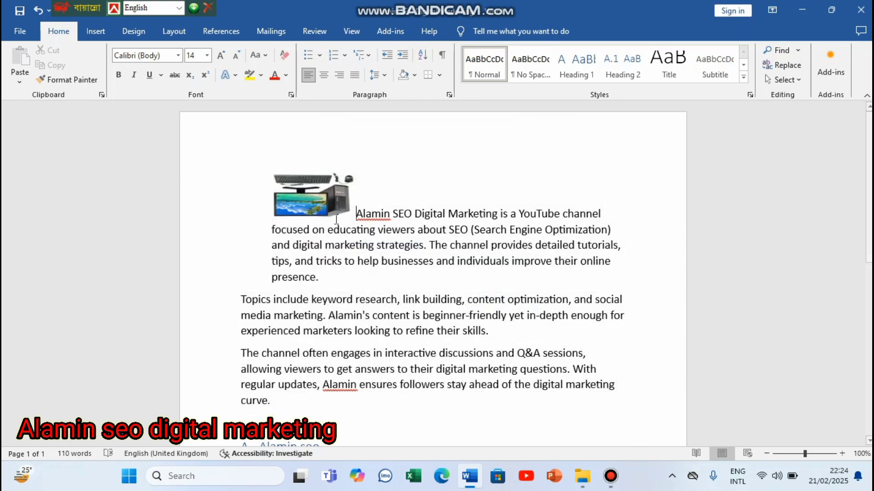
- Sort the three body paragraphs by Field 2 as text in ascending order
drag(356, 213, 358, 304)
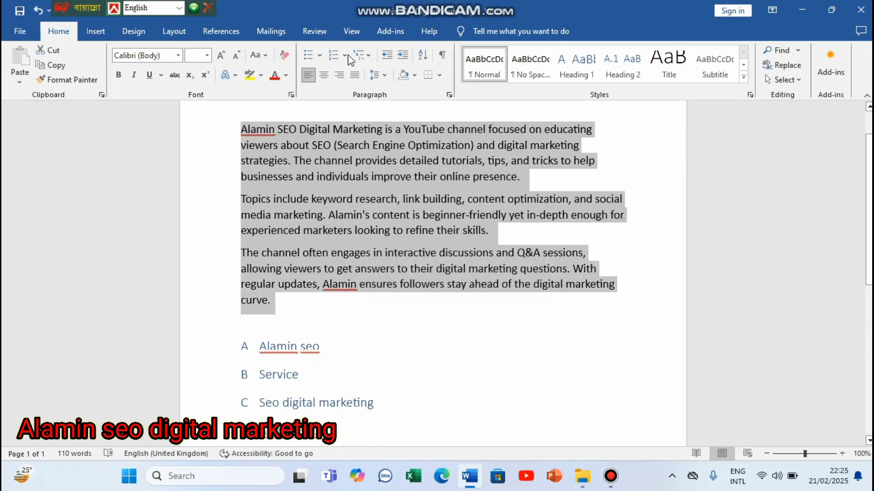
click(422, 55)
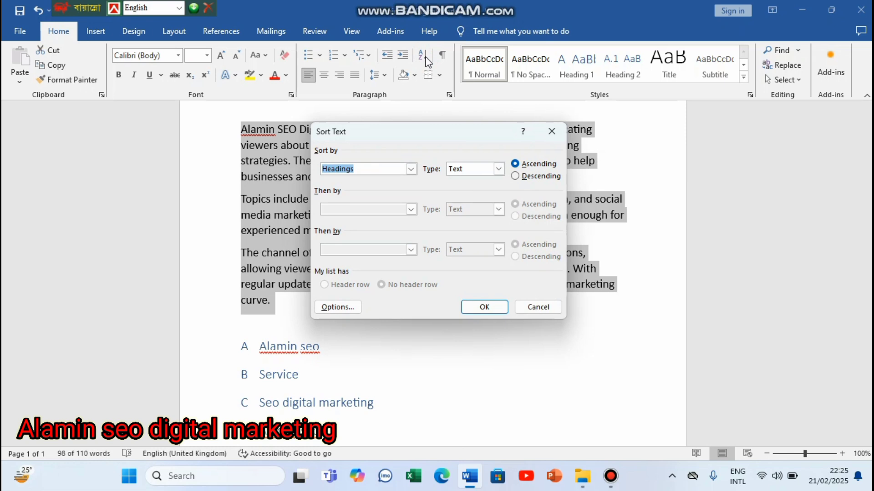
click(411, 169)
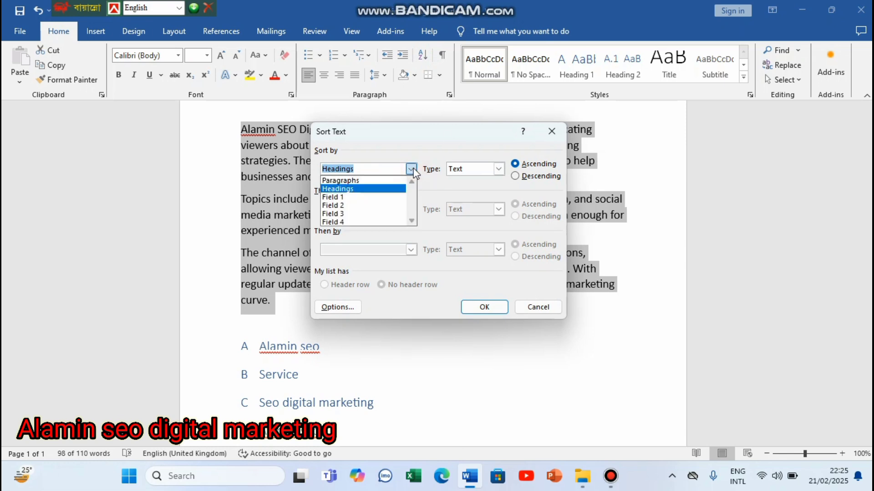
click(391, 205)
click(485, 307)
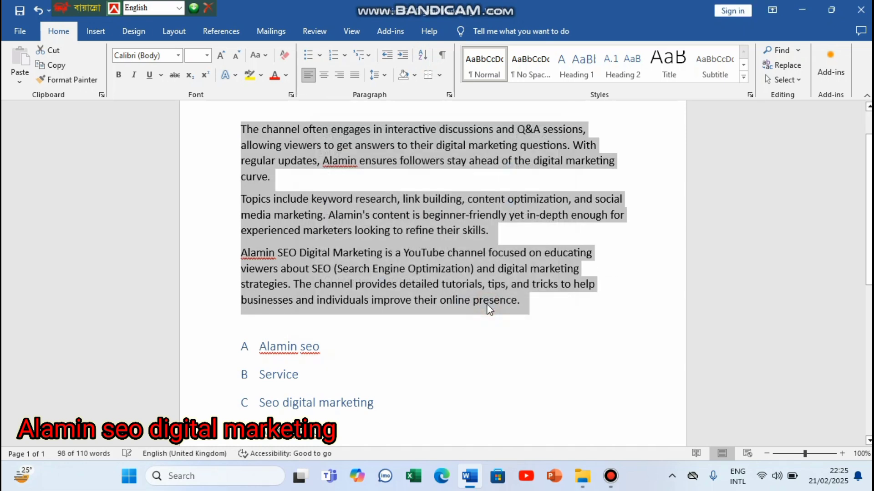
- Sort the three body paragraphs again by Paragraphs as text in ascending order
click(542, 310)
drag(528, 305, 220, 132)
click(424, 61)
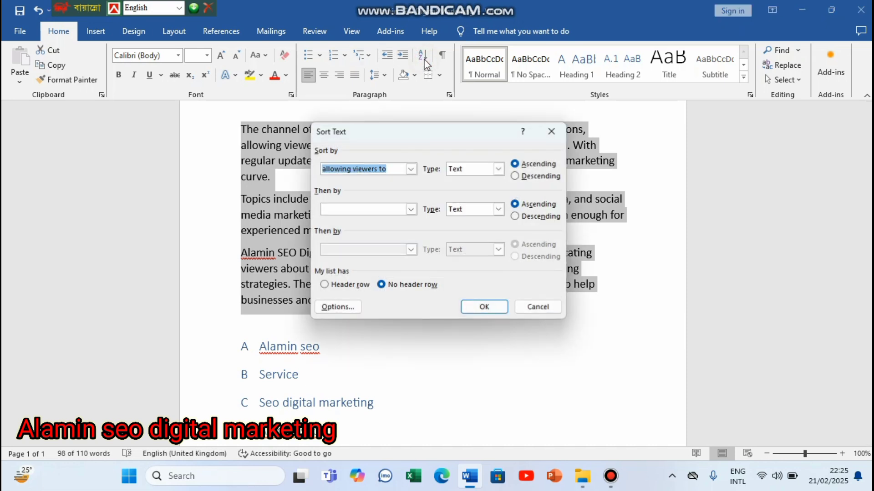
click(410, 169)
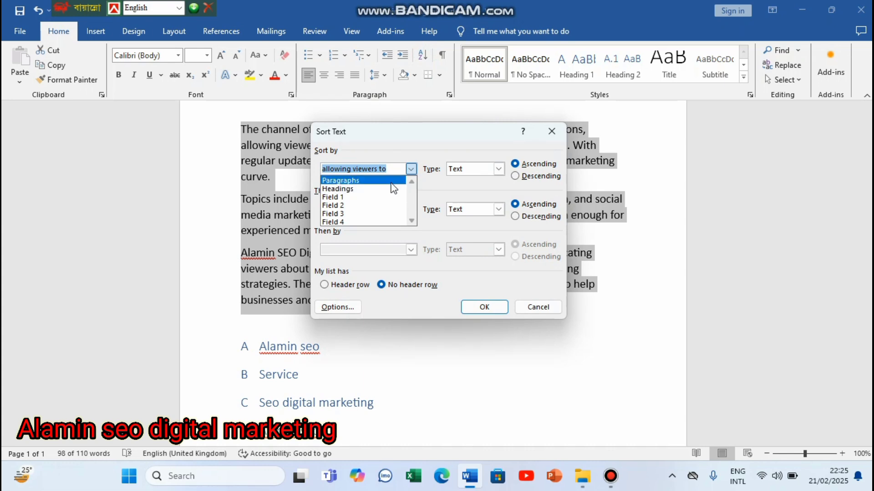
click(391, 181)
click(487, 306)
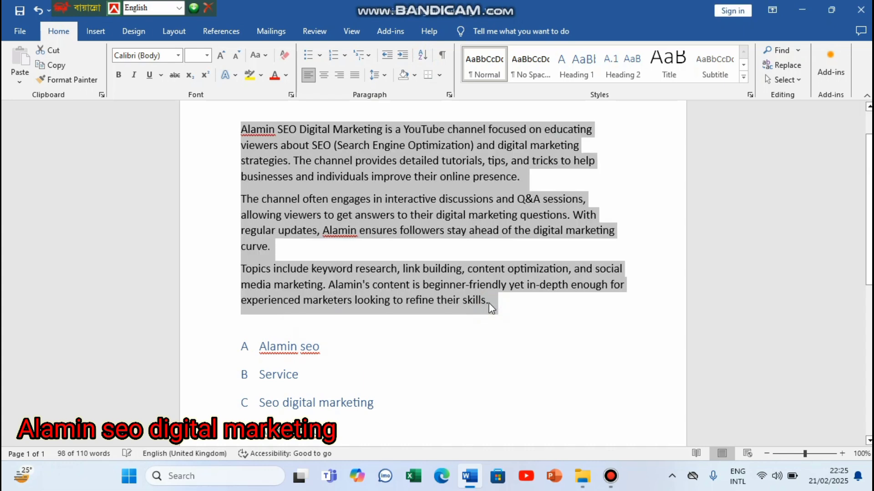
- Apply the Normal style to the three body paragraphs above the lettered list
click(517, 341)
click(499, 305)
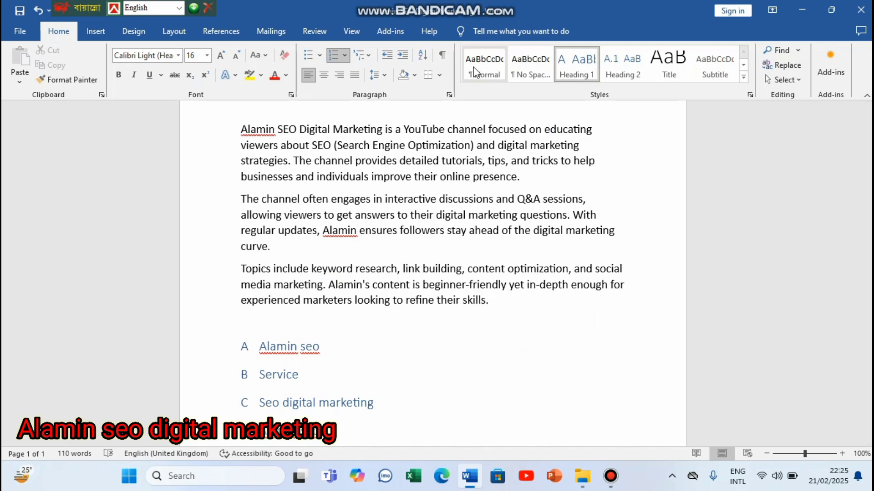
drag(496, 302, 242, 130)
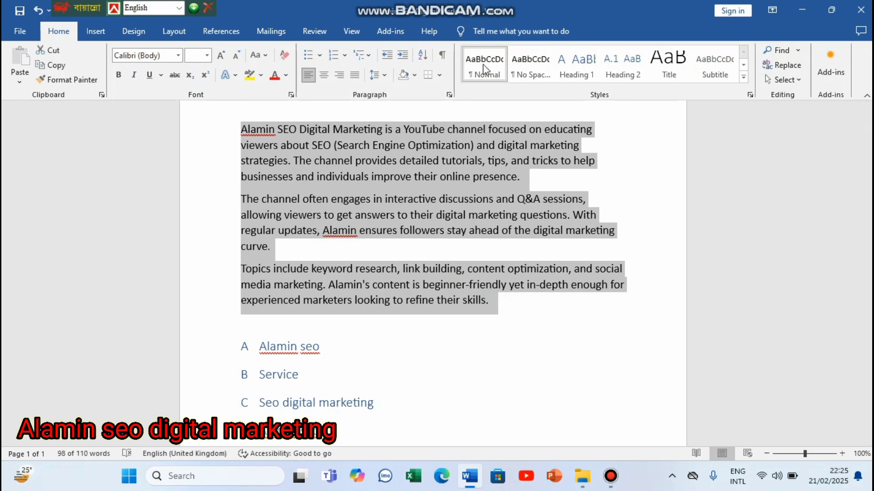
click(483, 67)
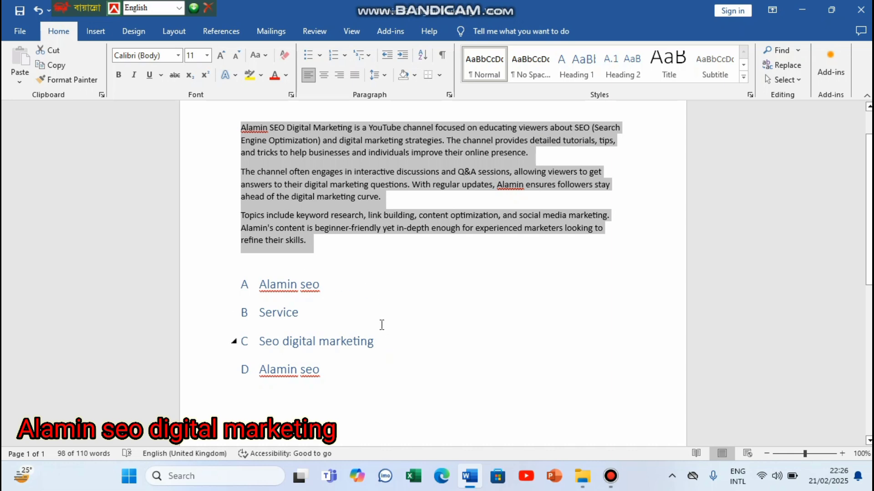
- Apply the No Spacing style to the three body paragraphs above the lettered list
click(345, 240)
drag(235, 123, 365, 244)
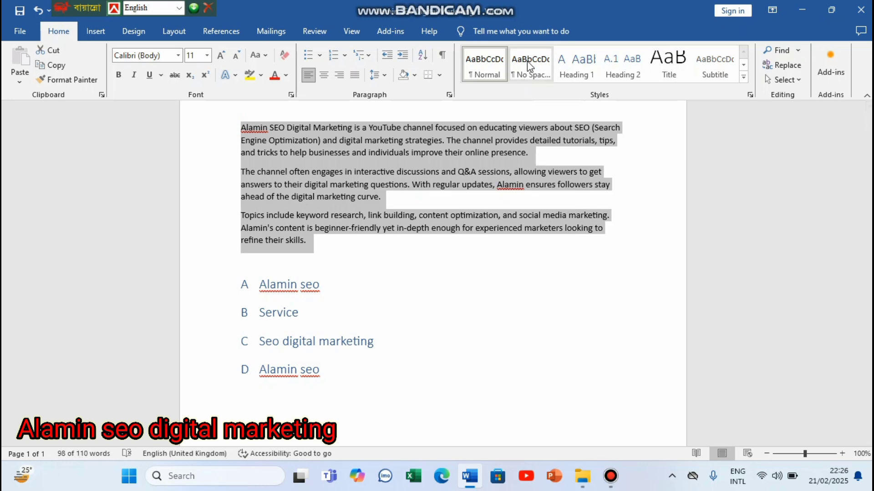
click(529, 65)
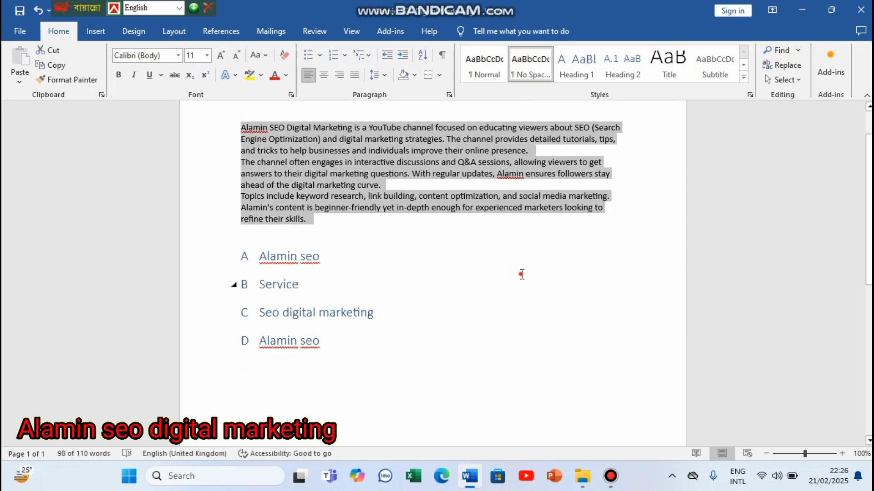
- Try the No Spacing style on the "Service" list item and undo it
click(522, 274)
click(526, 68)
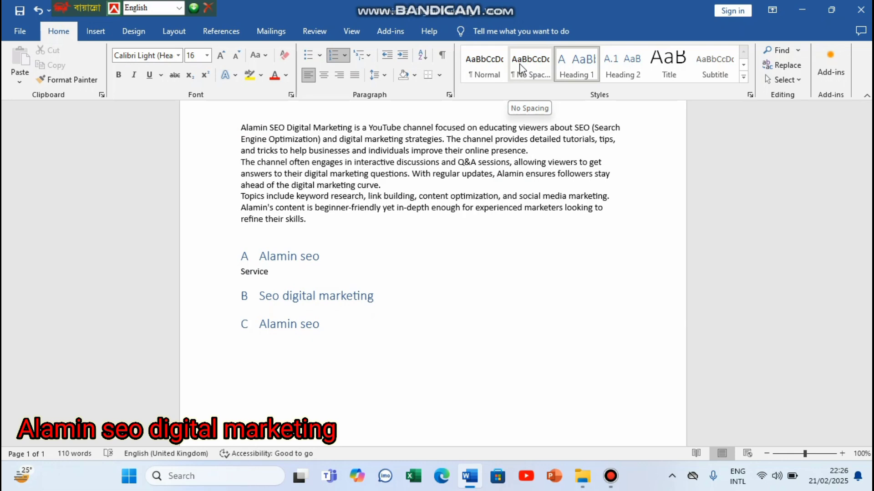
key(ctrl+z)
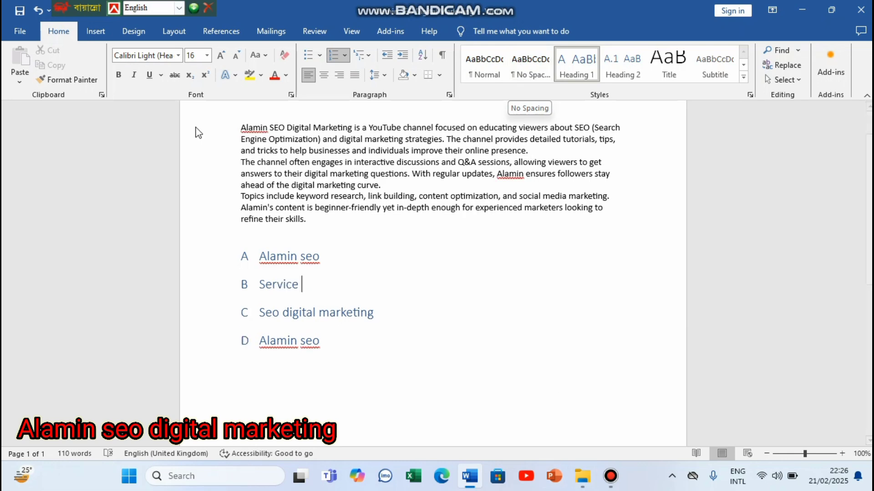
- Apply the Heading 1 style to the three body paragraphs above the lettered list
drag(230, 123, 302, 219)
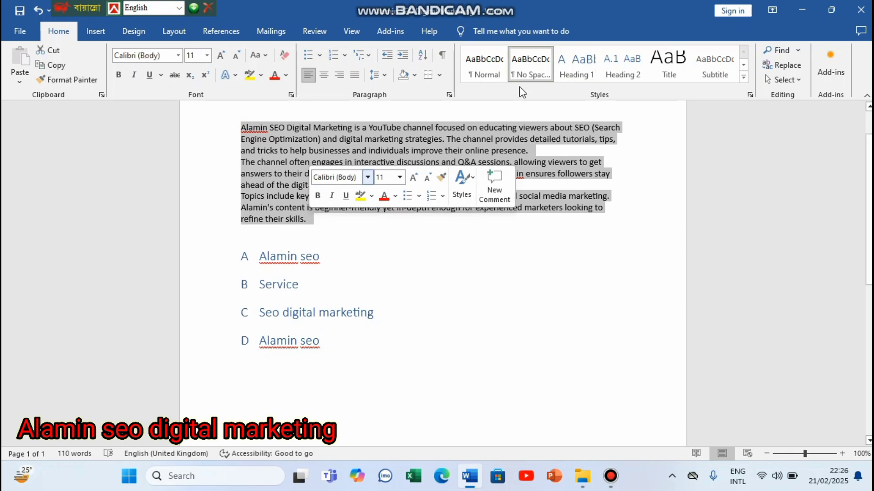
click(580, 64)
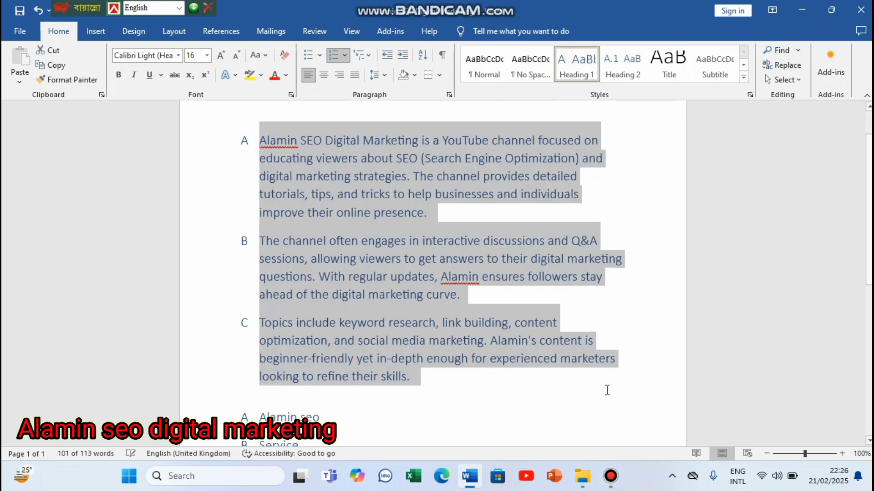
click(603, 321)
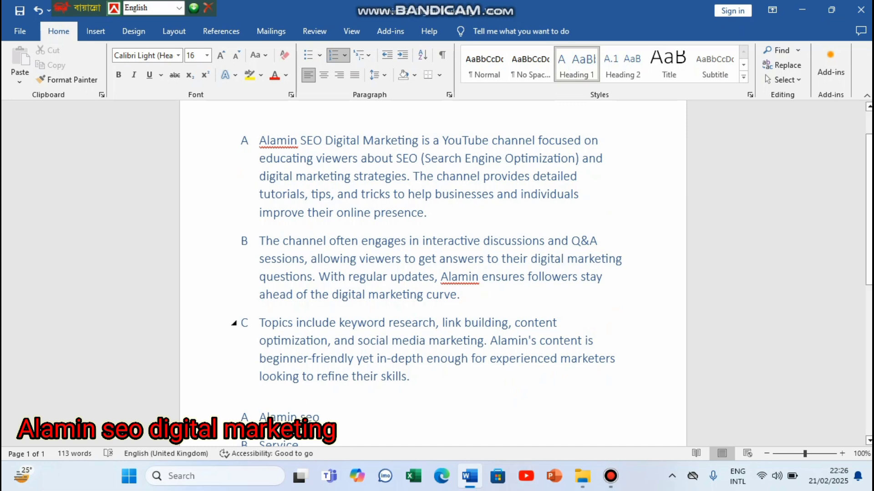
- Apply the Heading 2 style to the three body paragraphs and the empty paragraph above the lettered list
drag(257, 145, 447, 404)
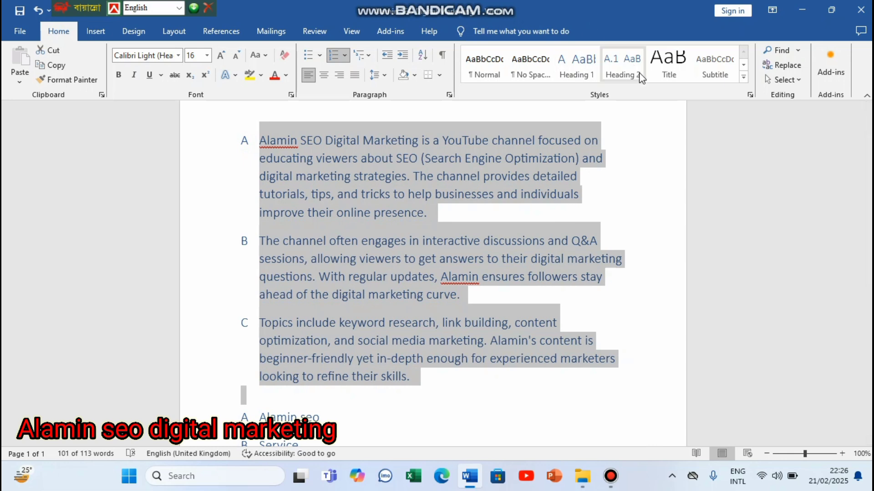
click(625, 66)
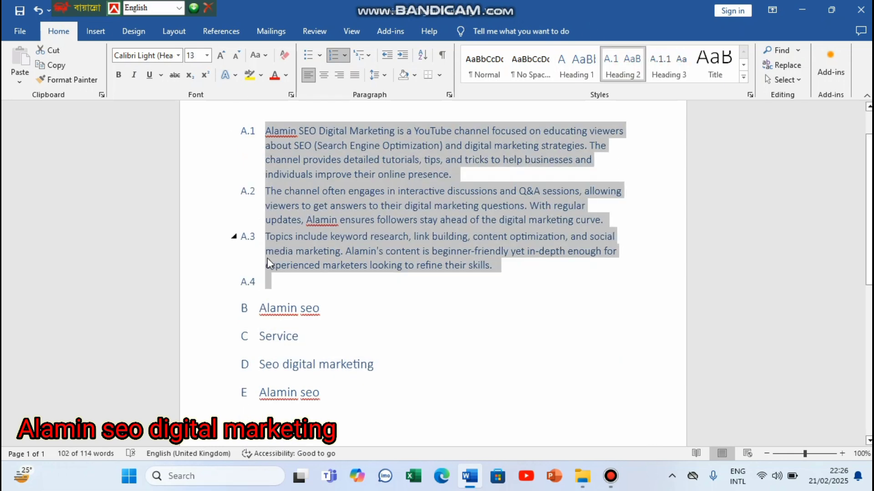
click(518, 348)
drag(507, 276, 356, 351)
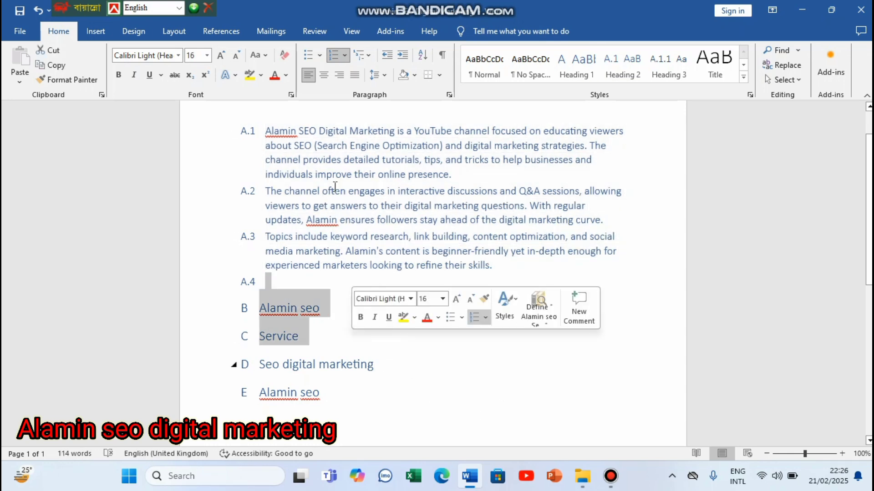
drag(291, 309, 225, 119)
click(400, 182)
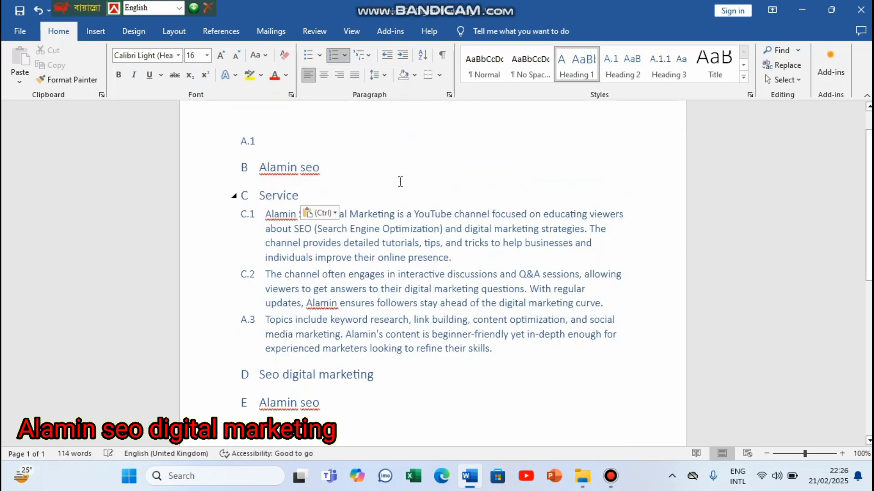
key(ctrl+z)
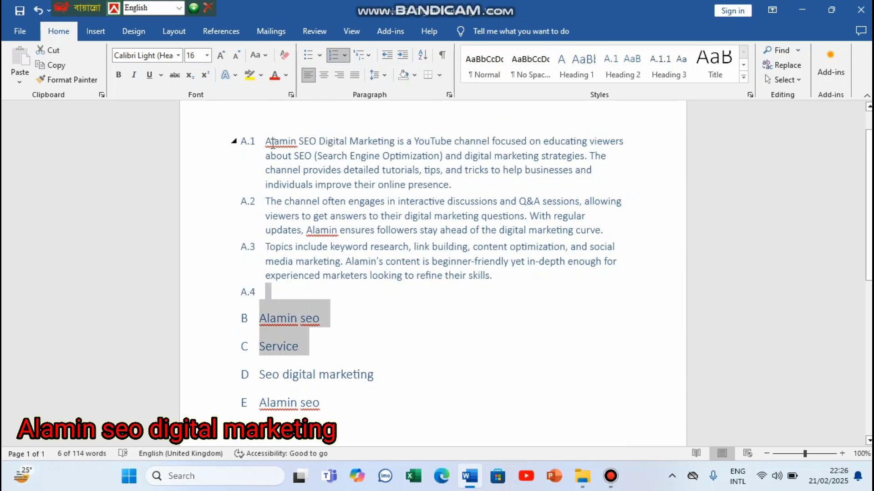
- Apply the Normal style to the three body paragraphs, the empty paragraph and the first list item below them
drag(266, 141, 642, 309)
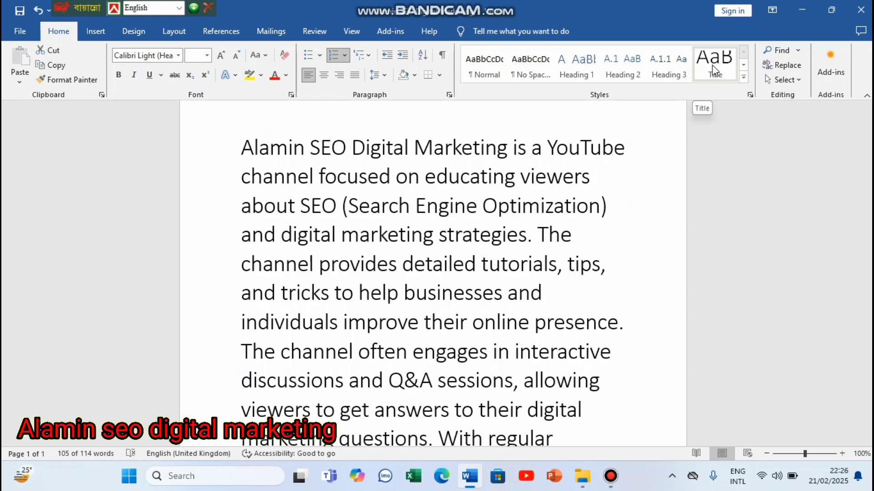
scroll(712, 66, down, 3)
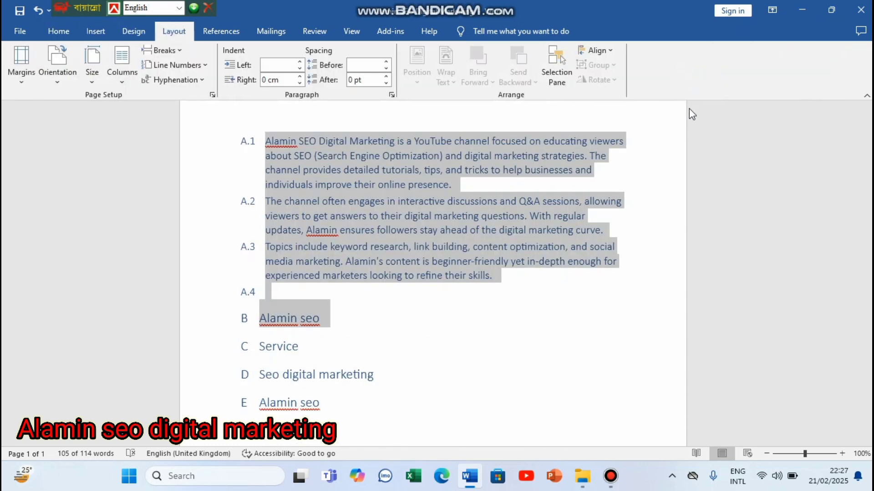
click(50, 34)
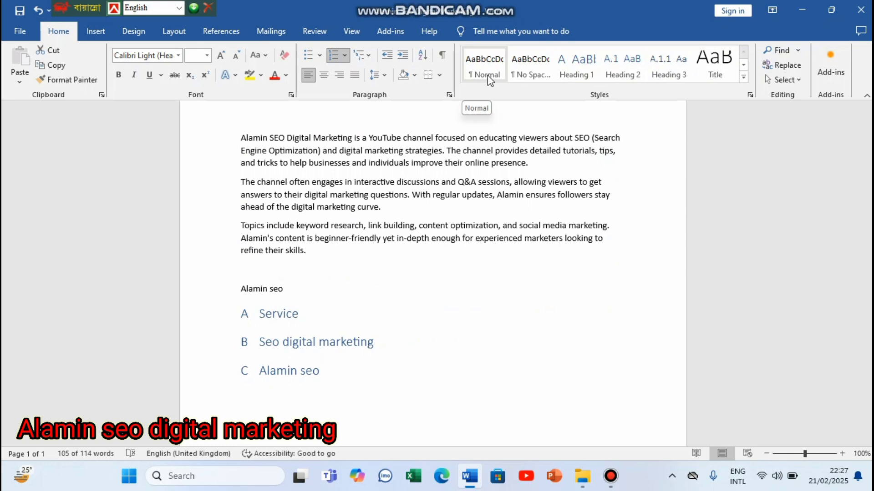
click(487, 75)
click(466, 277)
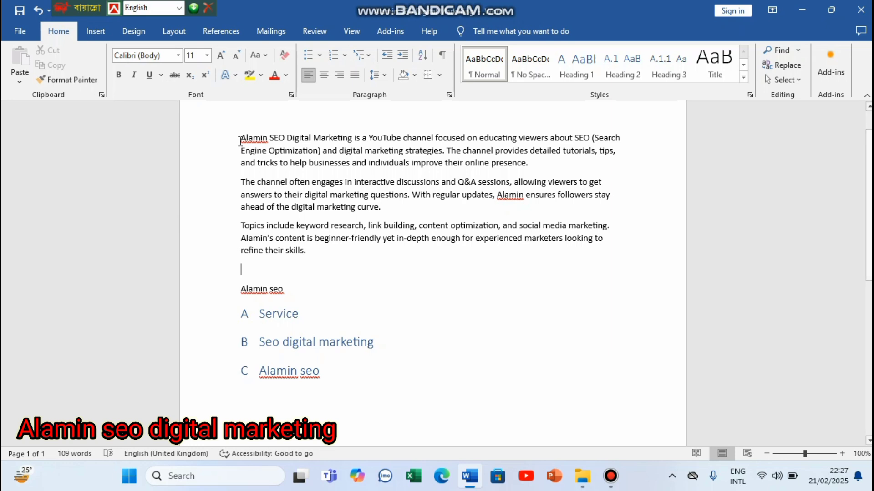
- Search the document for every occurrence of the opening paragraph's first word
drag(238, 139, 268, 142)
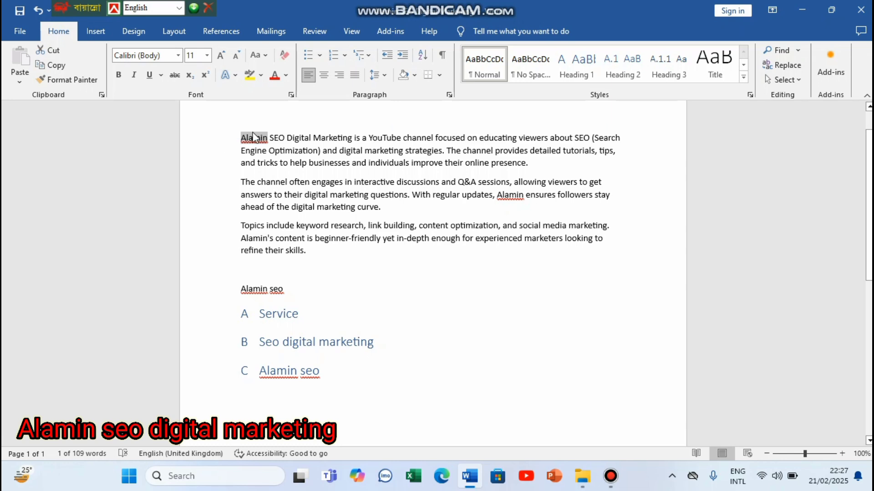
click(361, 253)
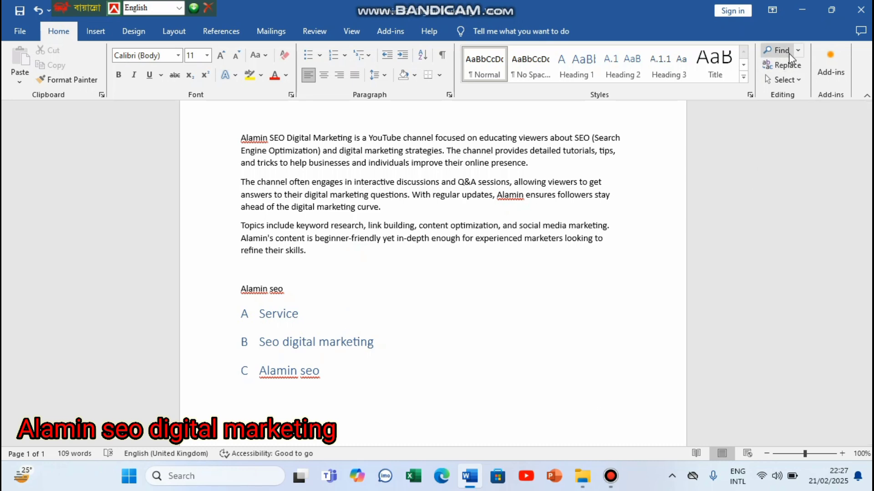
click(239, 138)
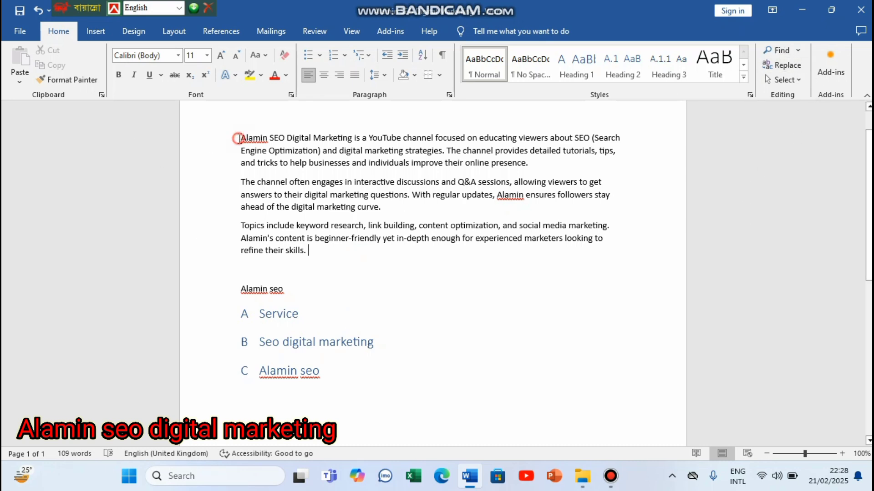
drag(268, 139, 240, 138)
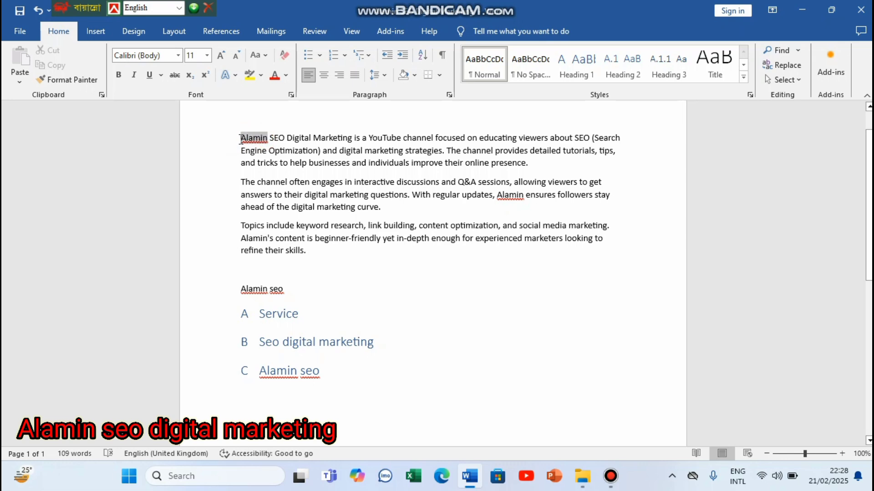
click(779, 51)
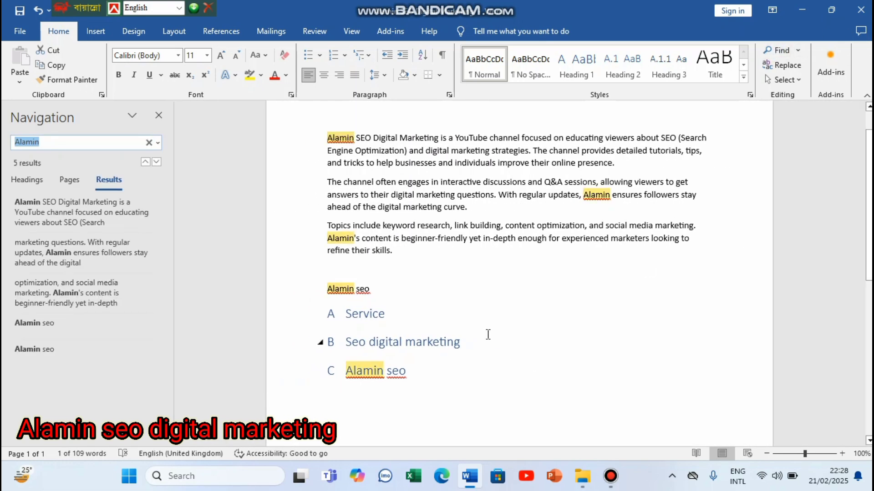
click(108, 142)
click(456, 287)
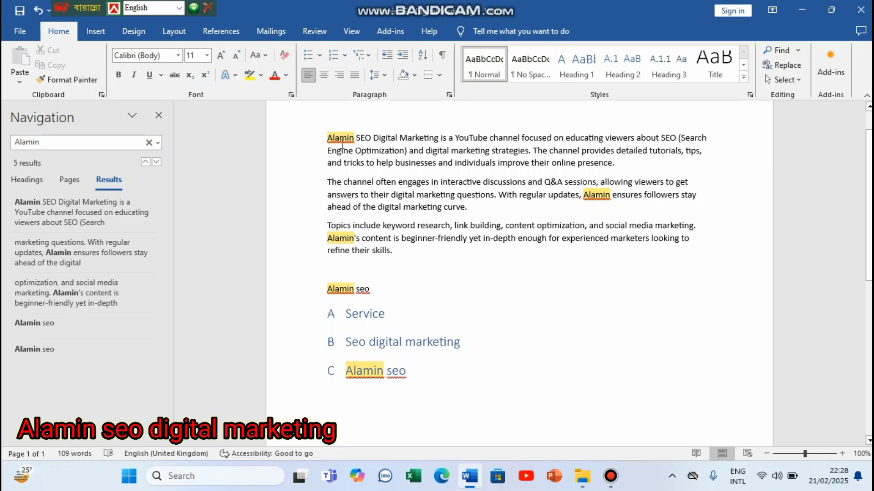
- Close the search results and place the cursor back in the document text
click(413, 297)
click(355, 136)
click(418, 298)
click(308, 138)
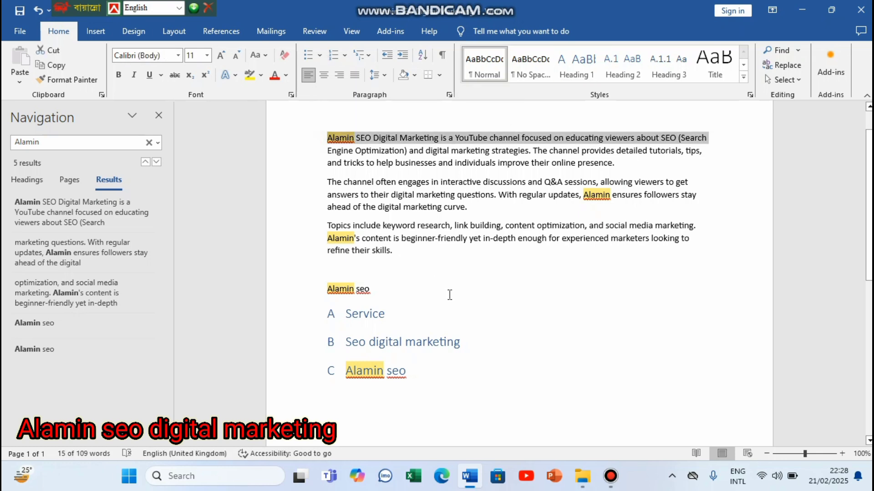
click(158, 115)
click(424, 288)
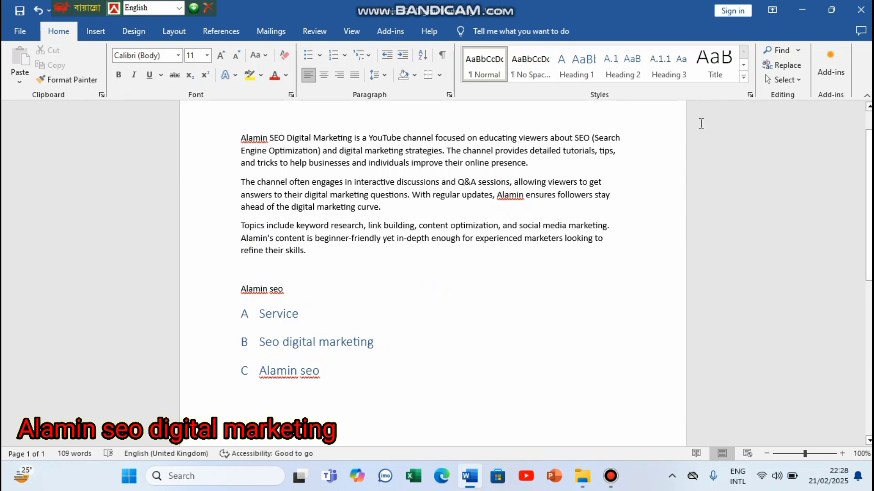
- Search the document again for the opening paragraph's first word, entered in lowercase, and review the highlighted matches
click(781, 51)
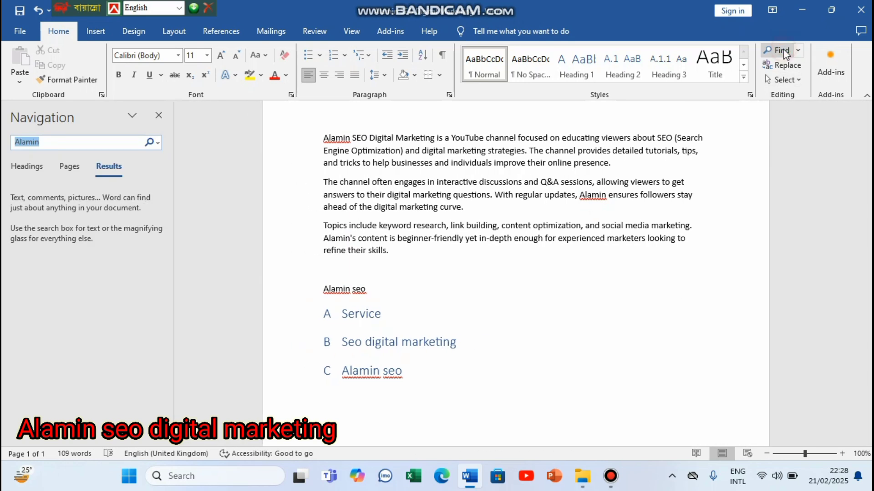
click(59, 145)
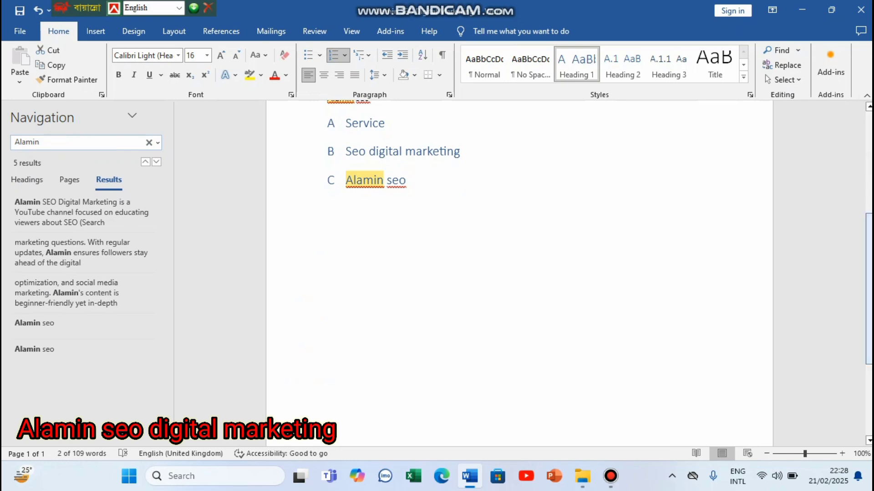
scroll(519, 273, up, 5)
click(49, 143)
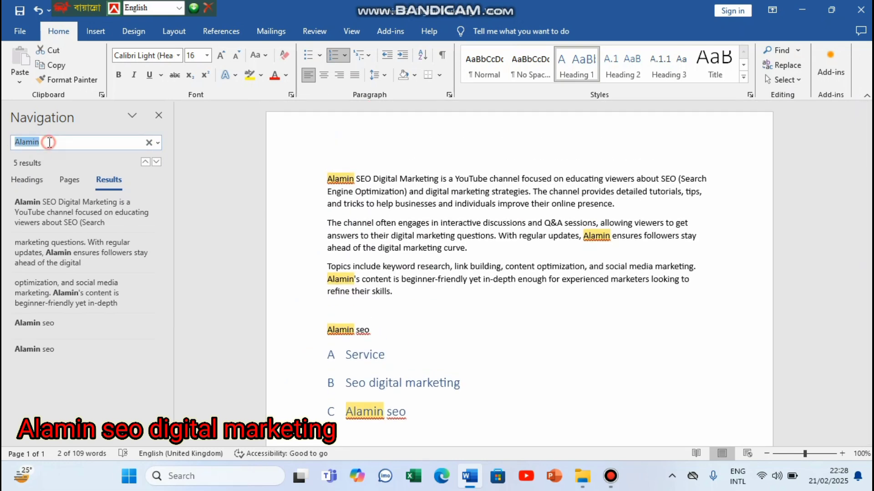
key(BackSpace)
text(alamin)
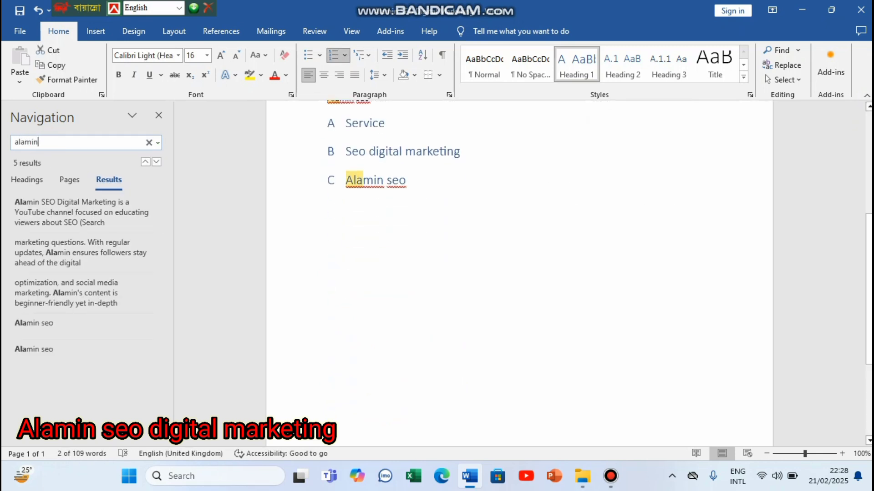
drag(868, 217, 868, 102)
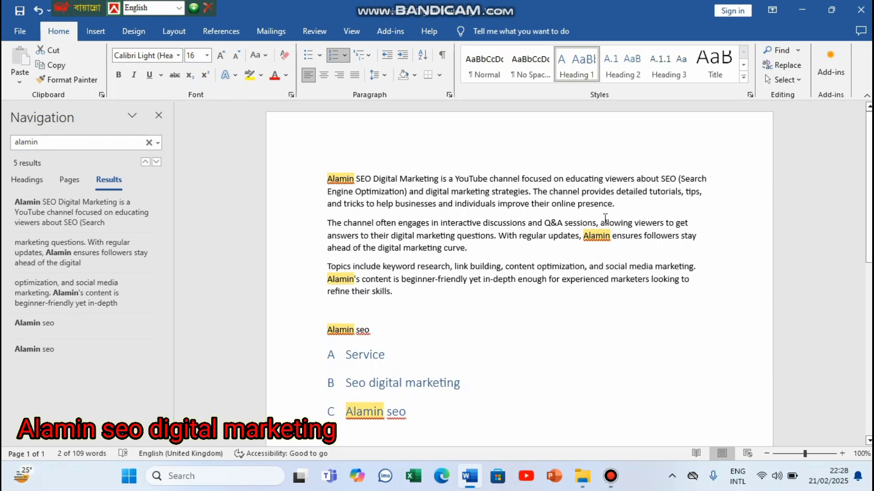
click(545, 371)
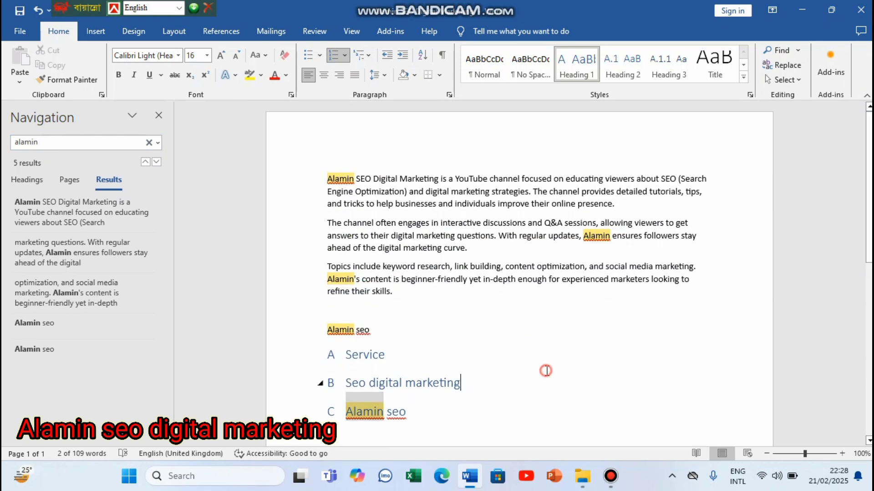
click(496, 319)
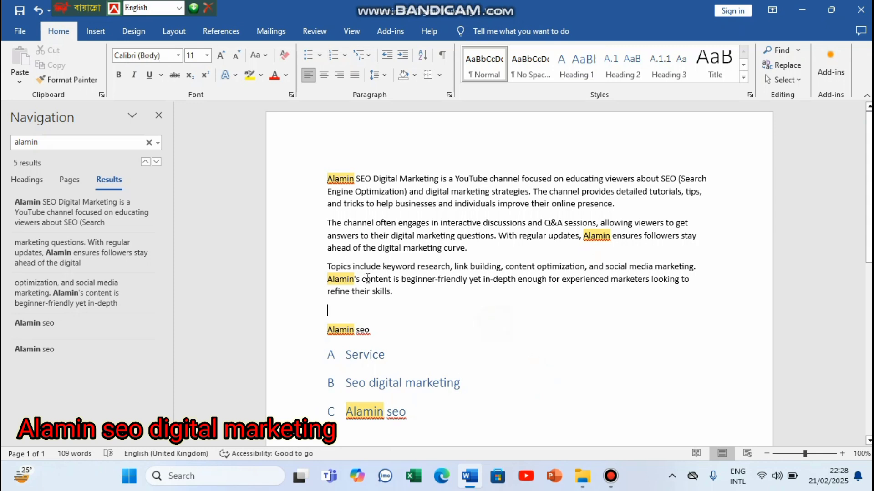
- Search the document for "seo" instead and review the highlighted matches from top to end
click(43, 143)
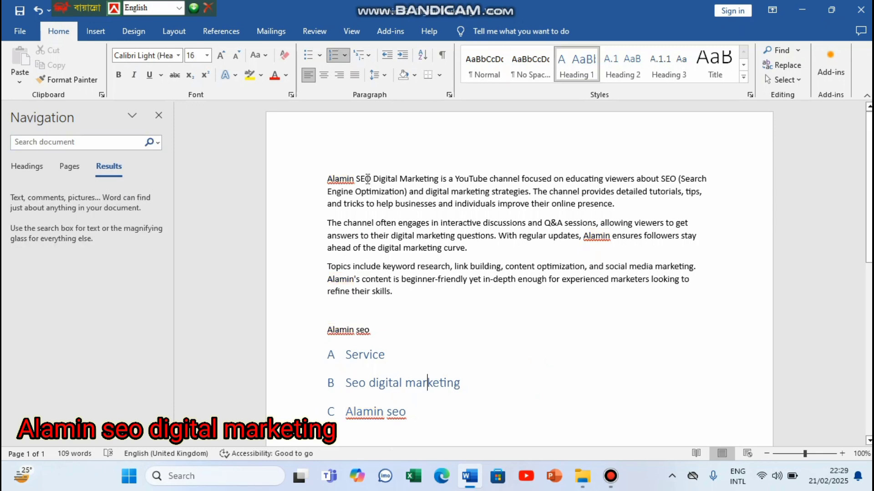
click(80, 146)
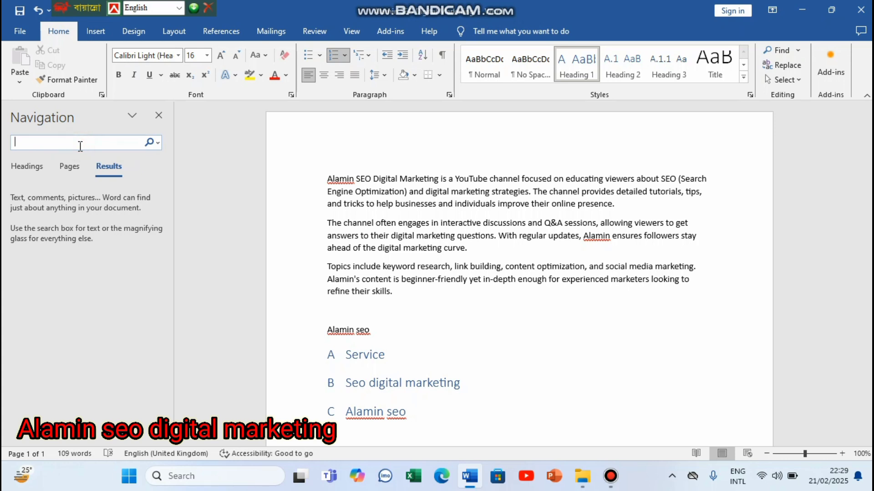
text(seo)
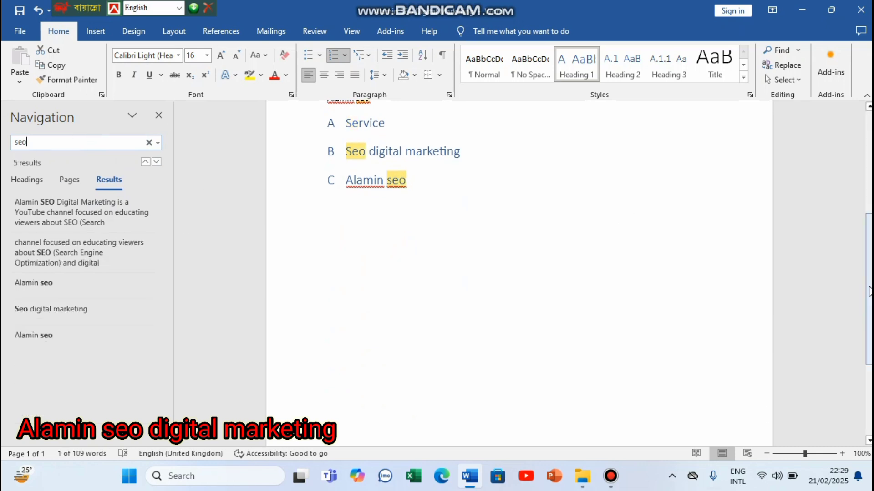
drag(869, 291, 869, 188)
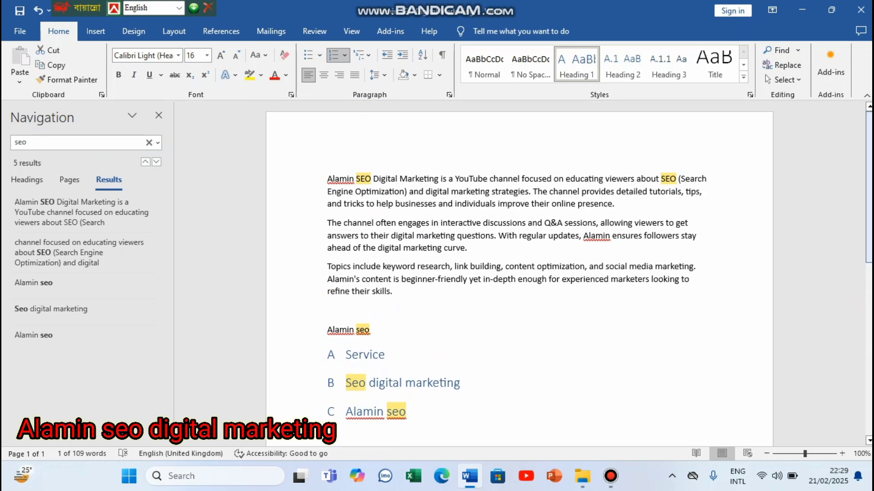
scroll(685, 270, down, 3)
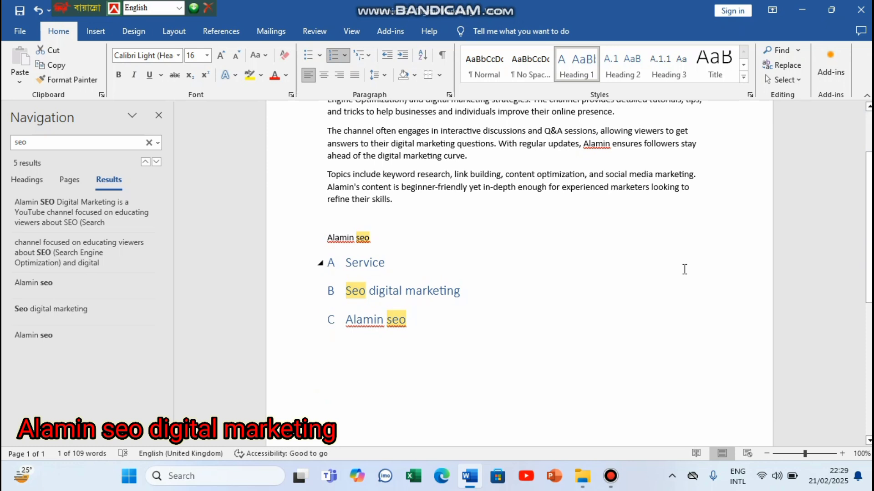
scroll(417, 292, up, 3)
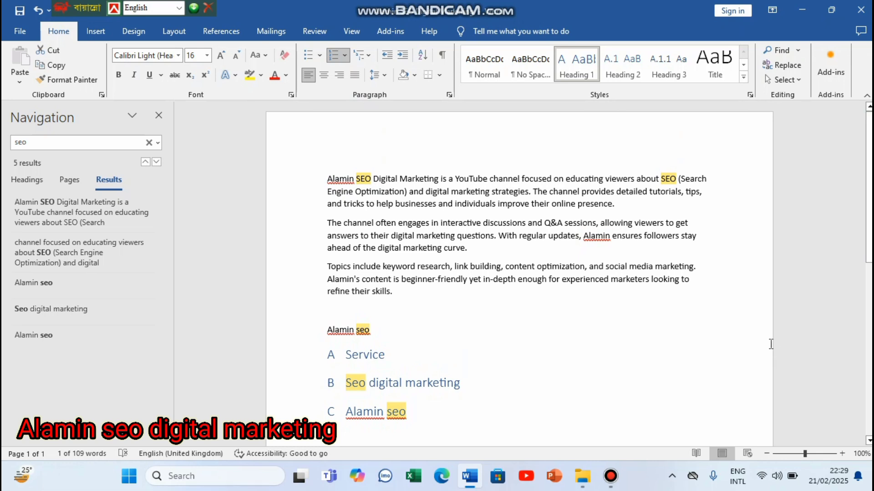
- Place the cursor at the start of the opening paragraph and close the "seo" search results
click(569, 333)
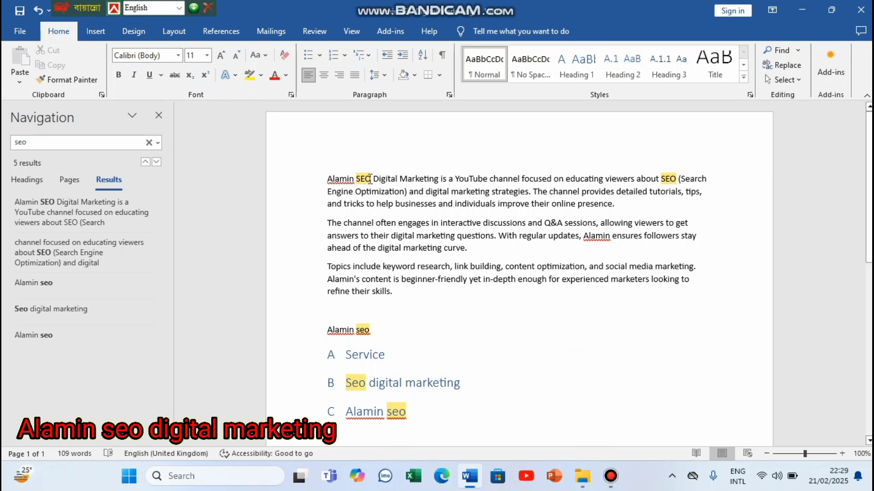
click(469, 311)
click(325, 177)
click(158, 115)
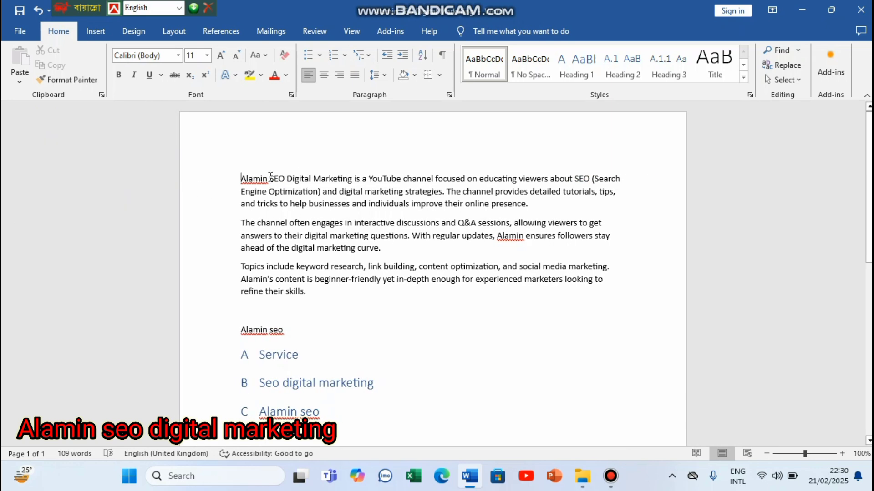
- Replace every occurrence of the opening paragraph's first word with a different first name throughout the whole document
drag(271, 182, 235, 179)
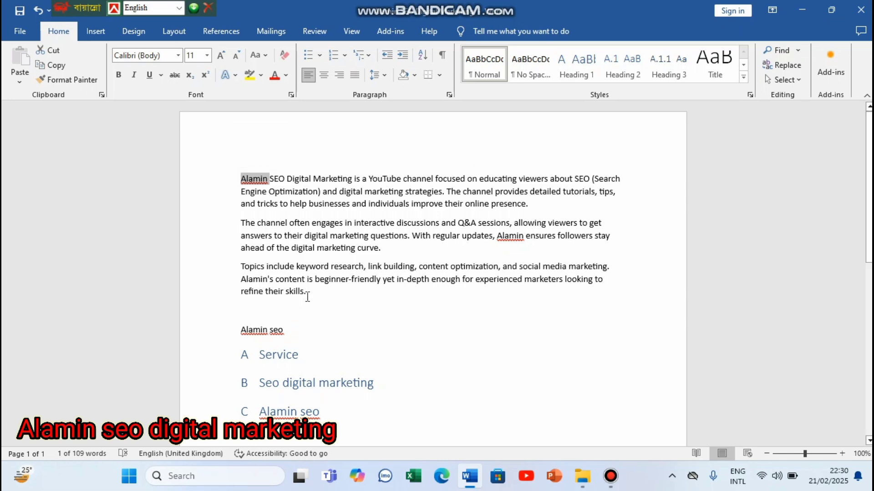
click(779, 67)
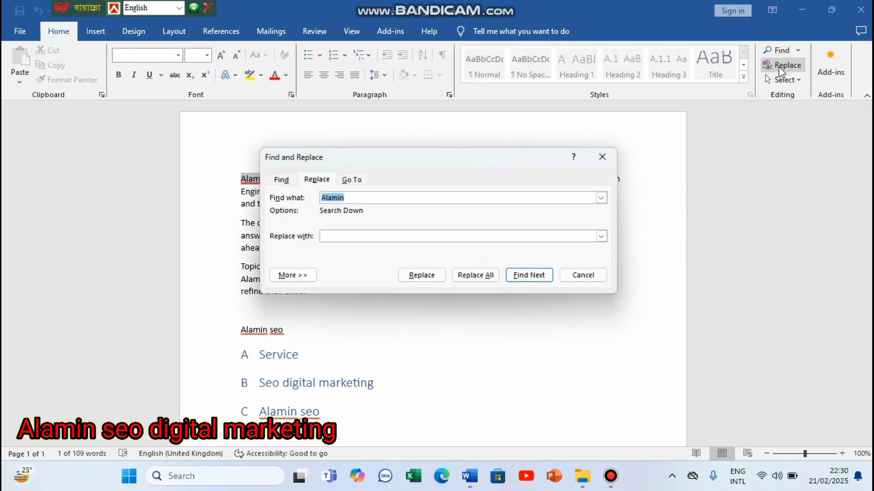
click(354, 236)
text(kamal)
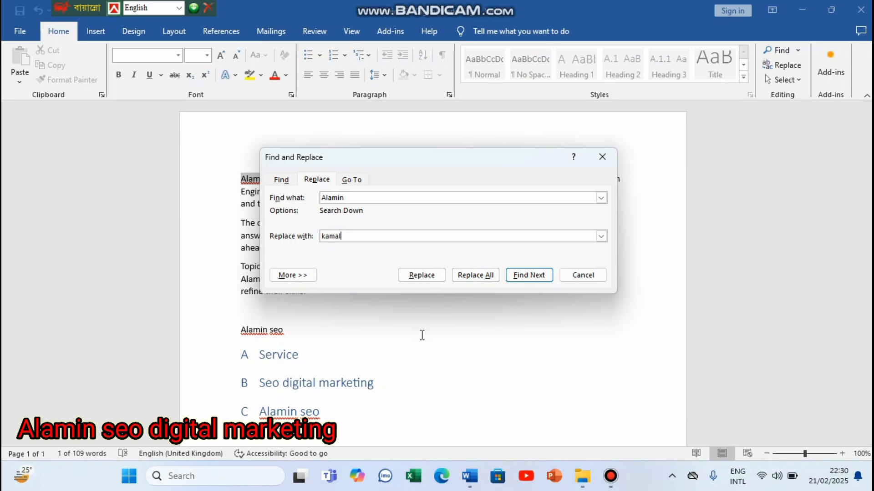
click(482, 275)
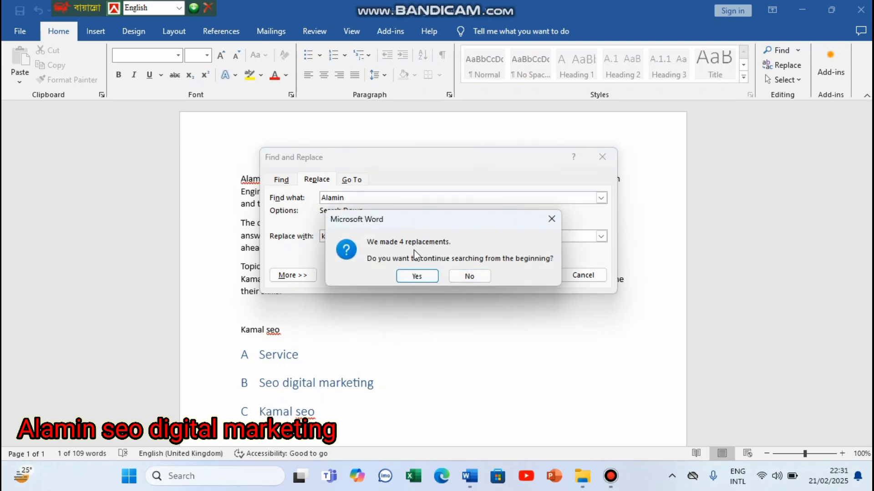
click(411, 278)
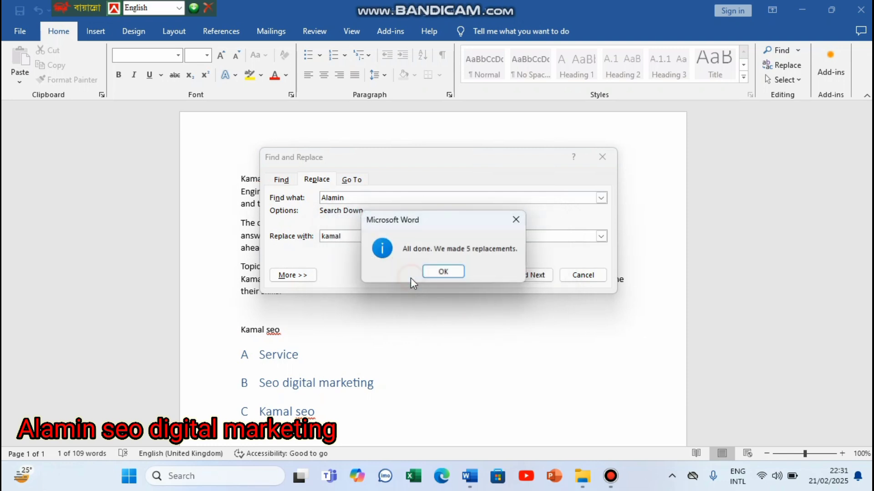
click(441, 273)
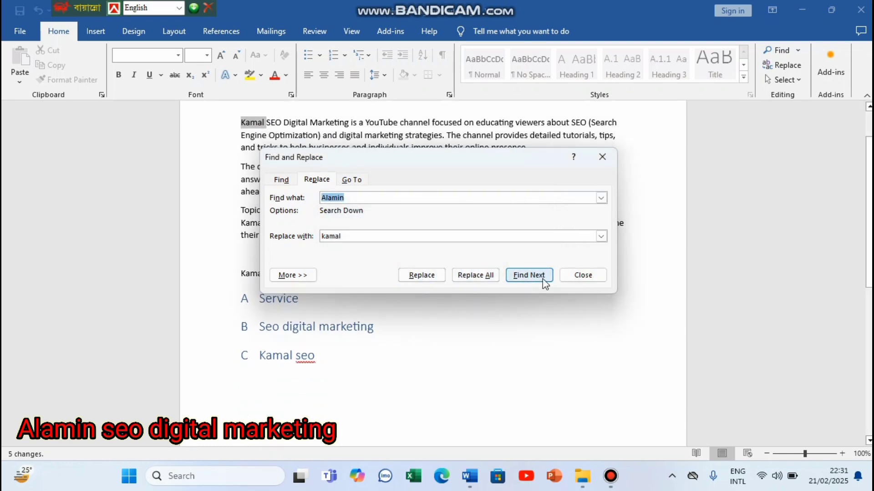
- Check for remaining occurrences of the replaced word, close Find and Replace, and return to the document text
click(516, 275)
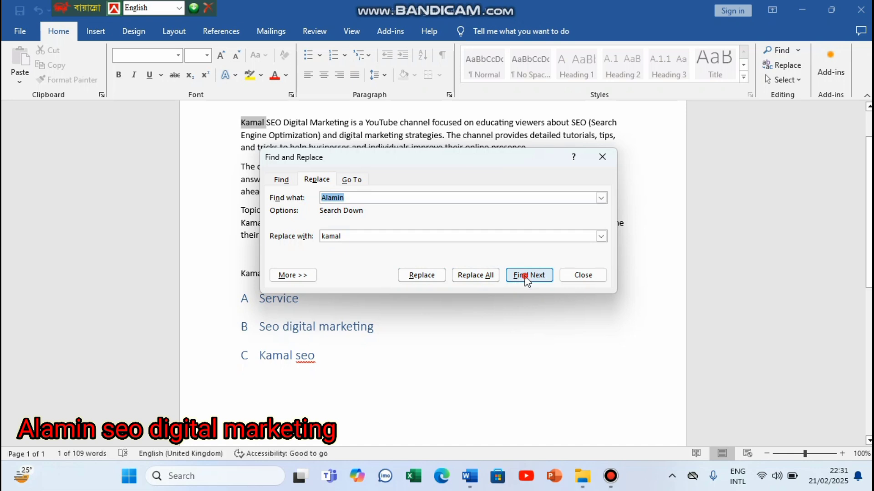
click(430, 276)
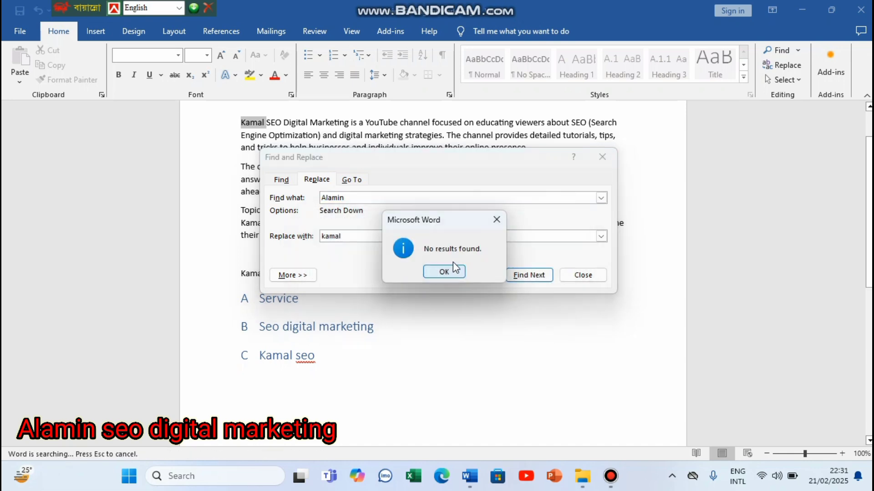
click(453, 273)
click(602, 156)
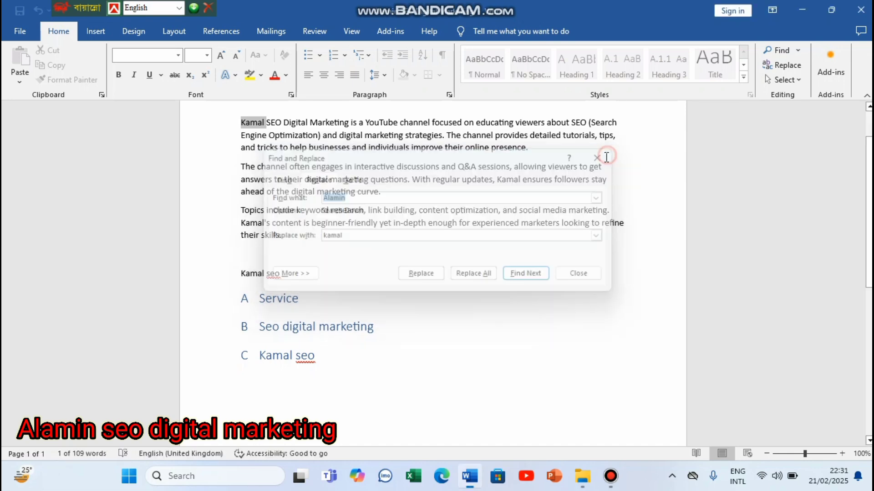
click(417, 308)
scroll(247, 166, up, 2)
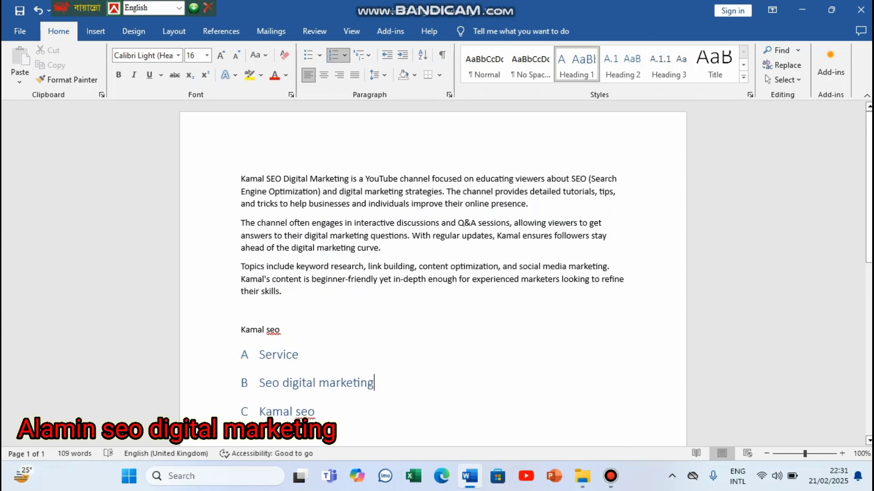
- Search the document for the replacement name in lowercase and review the highlighted matches
click(776, 50)
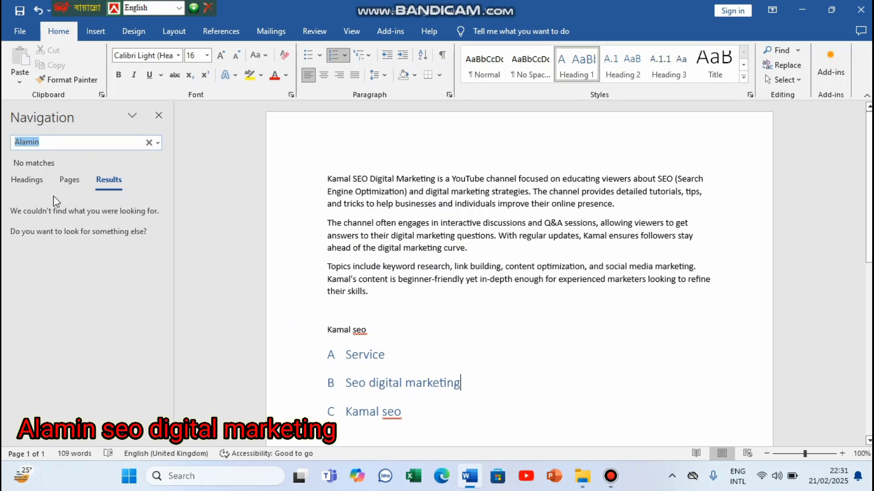
click(46, 142)
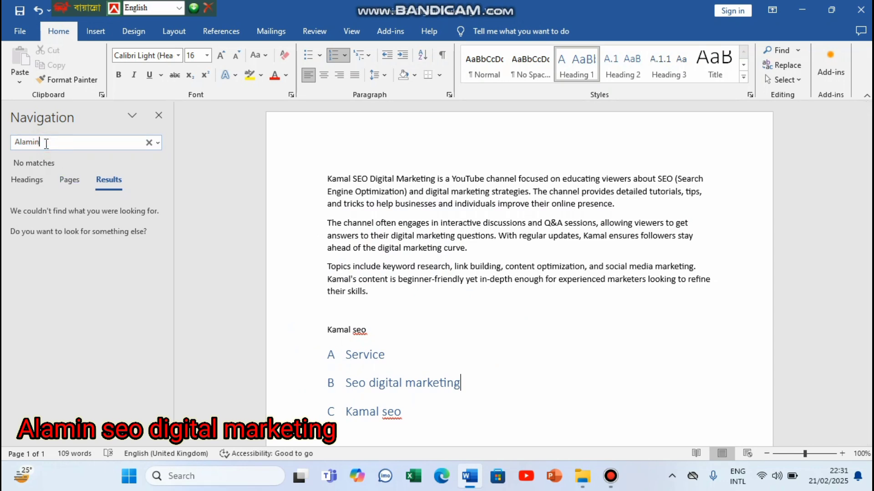
key(BackSpace)
key(BackSpace)
text(kan)
text(ma)
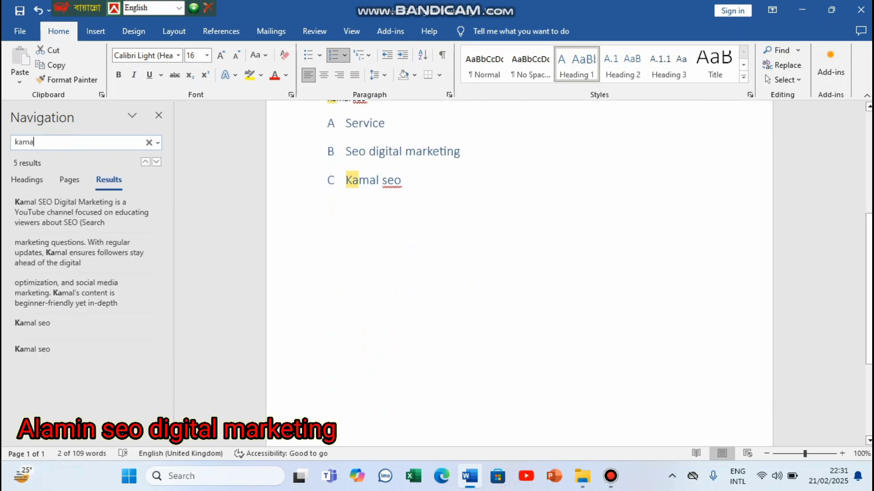
text(l)
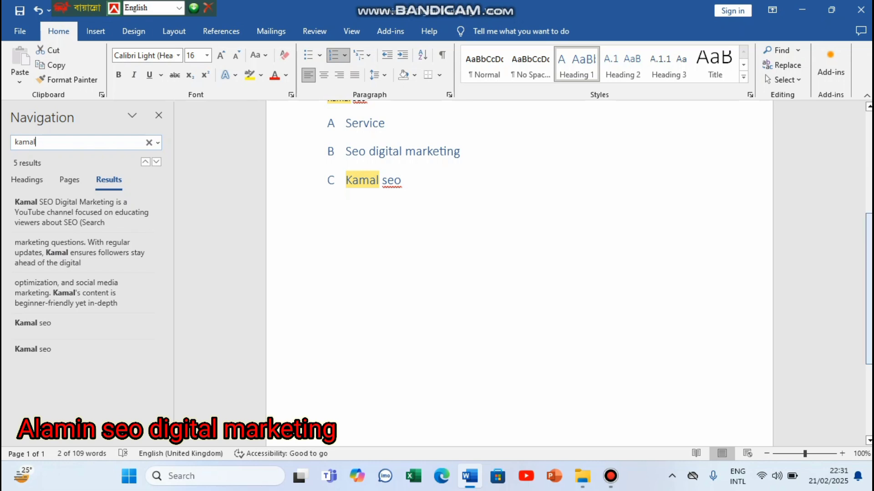
scroll(869, 260, up, 5)
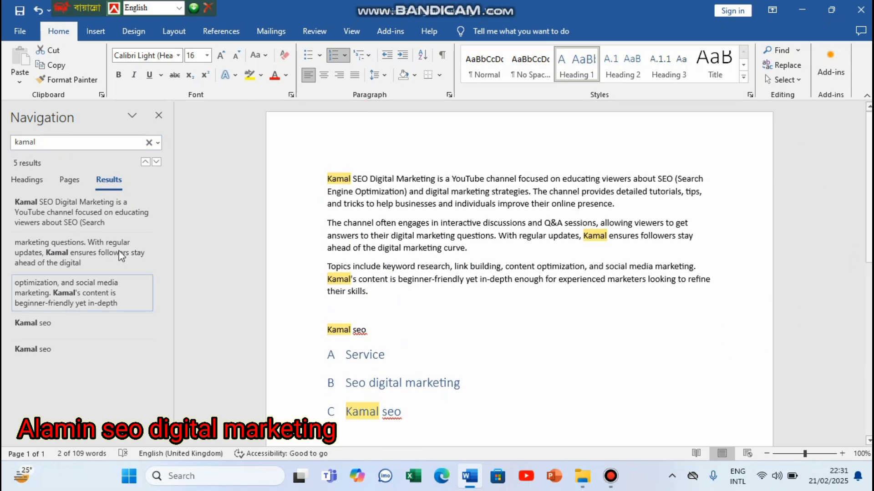
- Replace every occurrence of the substituted name with the original capitalized name throughout the document
click(782, 65)
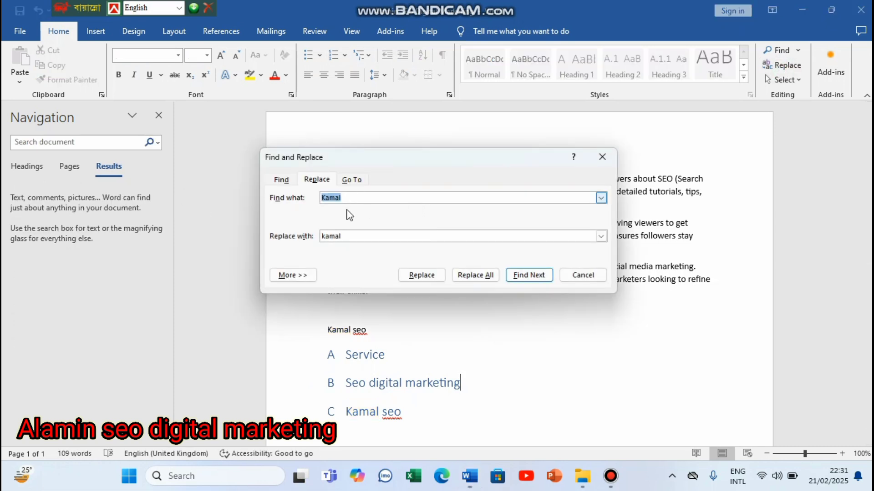
click(346, 240)
key(BackSpace)
key(BackSpace)
key(BackSpace)
key(BackSpace)
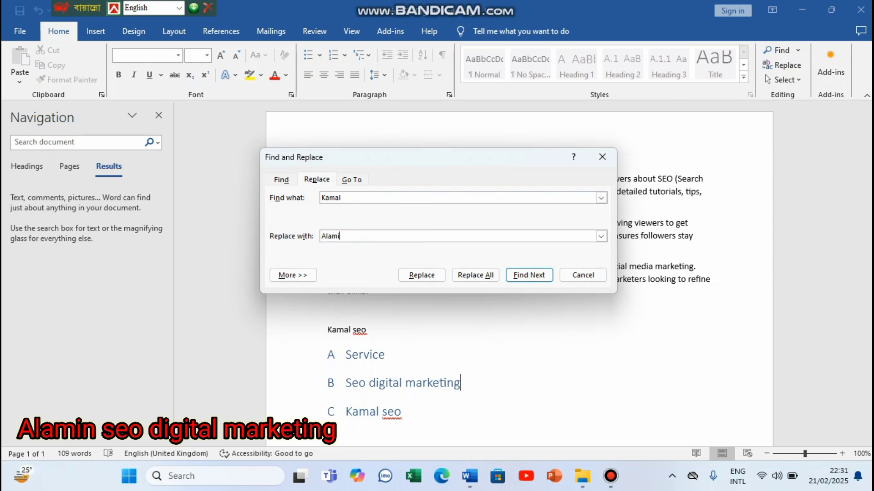
click(477, 275)
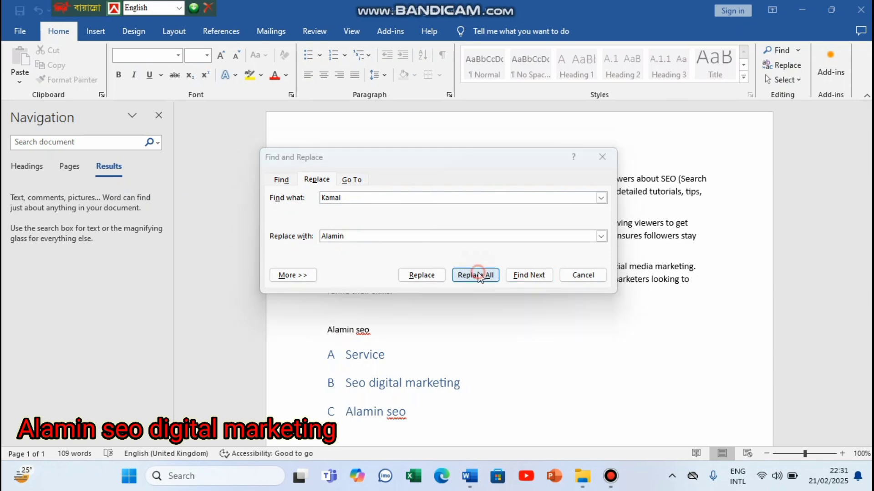
click(443, 272)
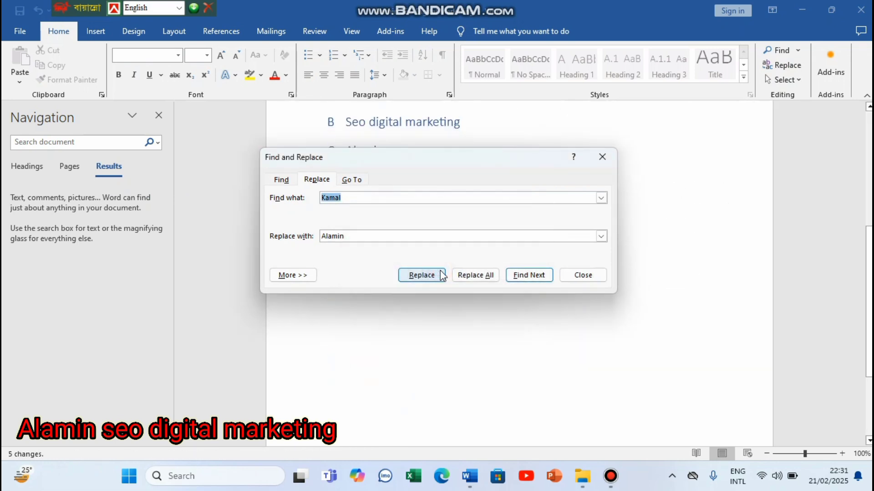
- Check for remaining occurrences of the substituted name, close Find and Replace, and review the text from the beginning
click(526, 275)
click(460, 271)
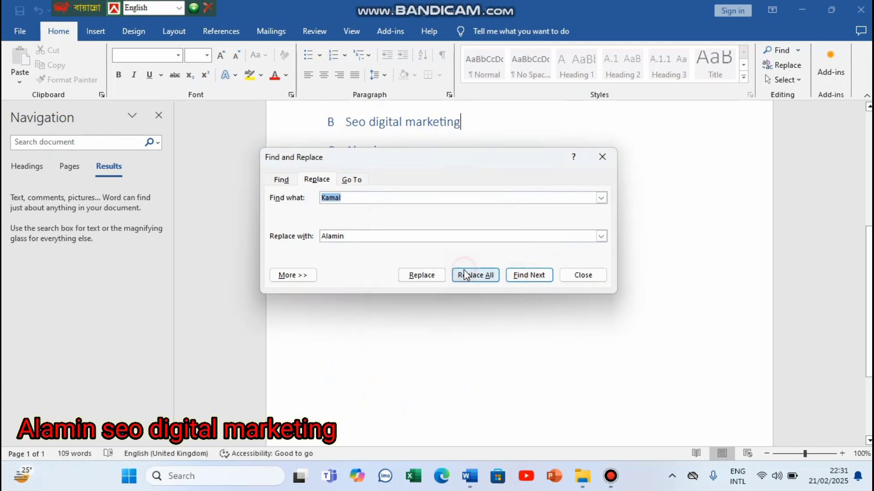
click(602, 159)
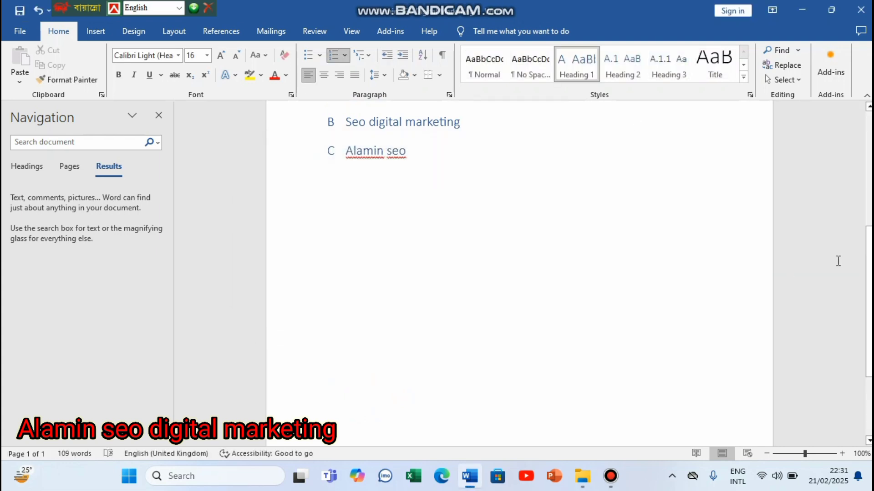
drag(869, 314, 870, 202)
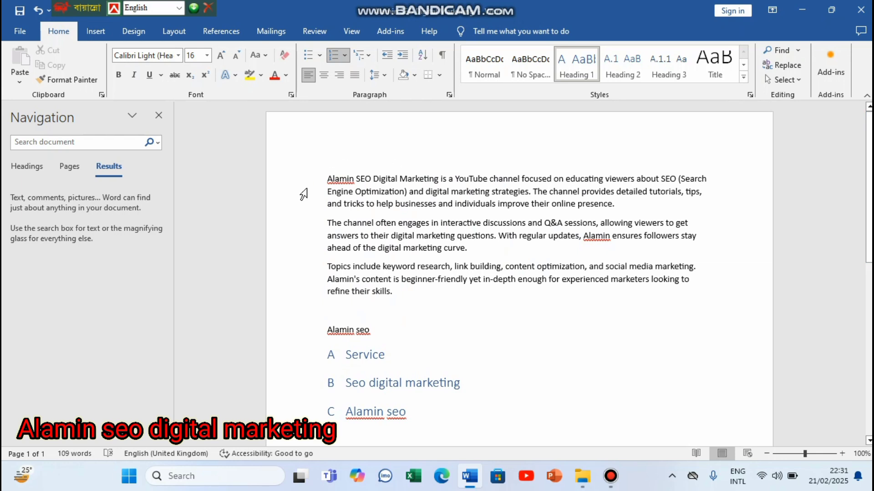
- Search the document for the restored name in lowercase, review the highlighted matches, and close the search results
click(29, 145)
text(a)
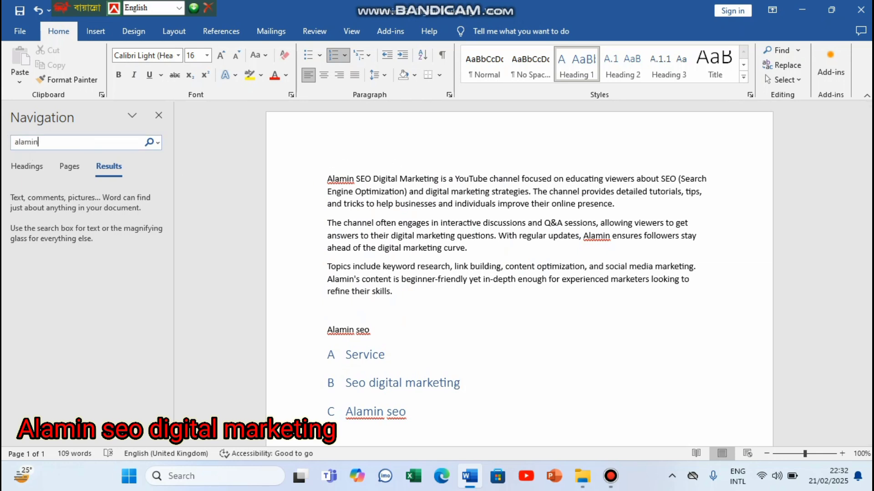
text(lamin)
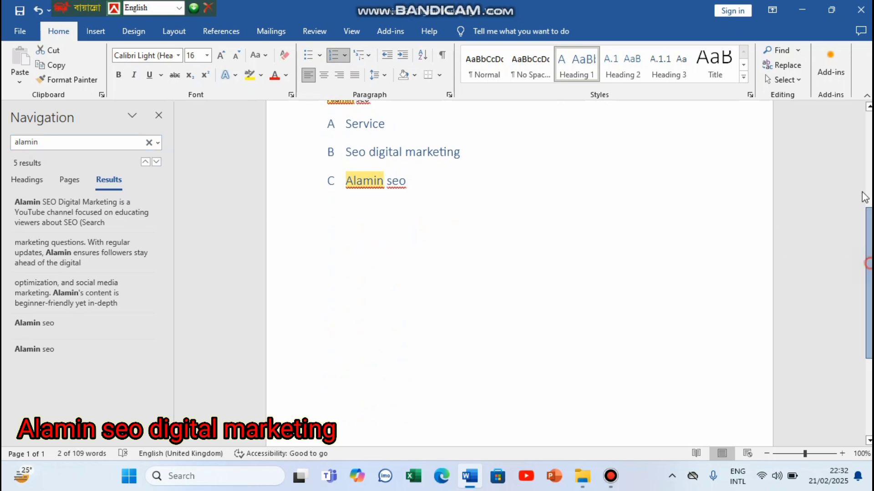
scroll(865, 197, up, 5)
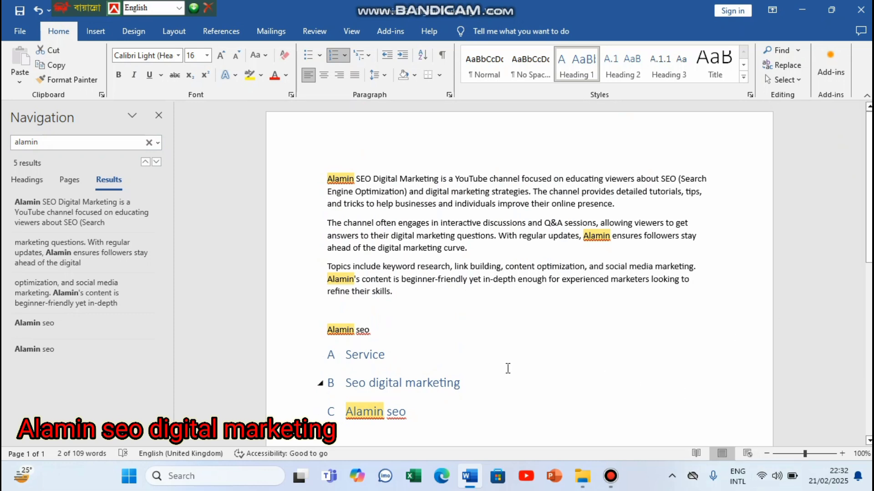
click(158, 115)
click(421, 324)
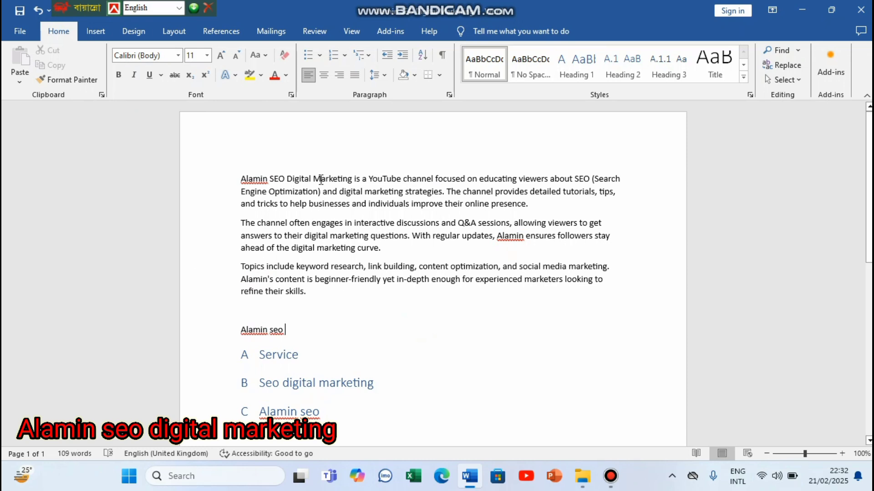
- Color the word "Marketing" in the opening paragraph's first line with the base theme green
drag(312, 178, 356, 182)
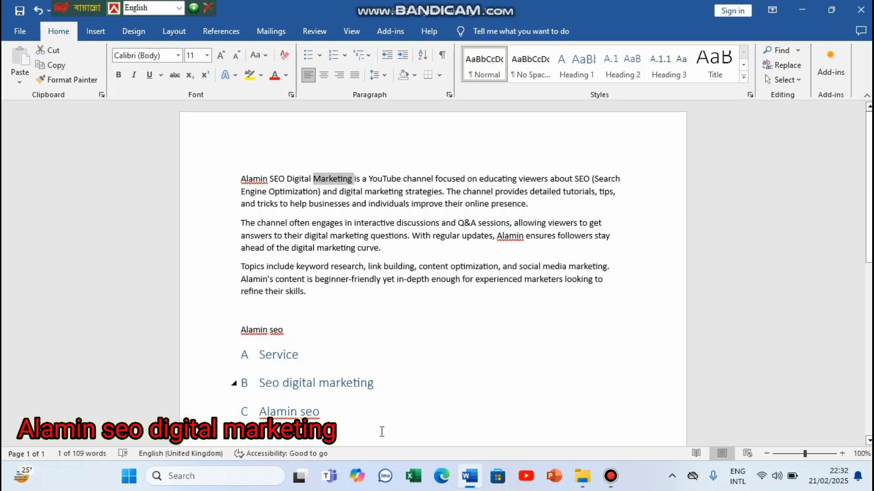
click(287, 76)
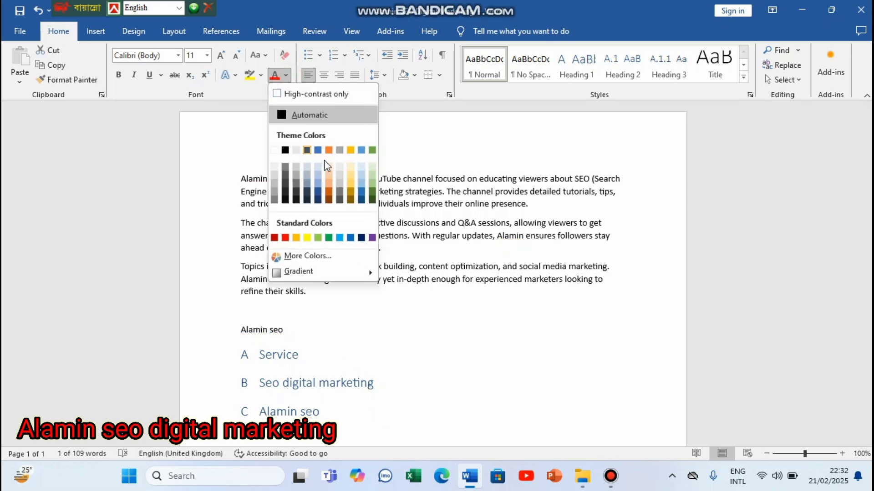
click(371, 150)
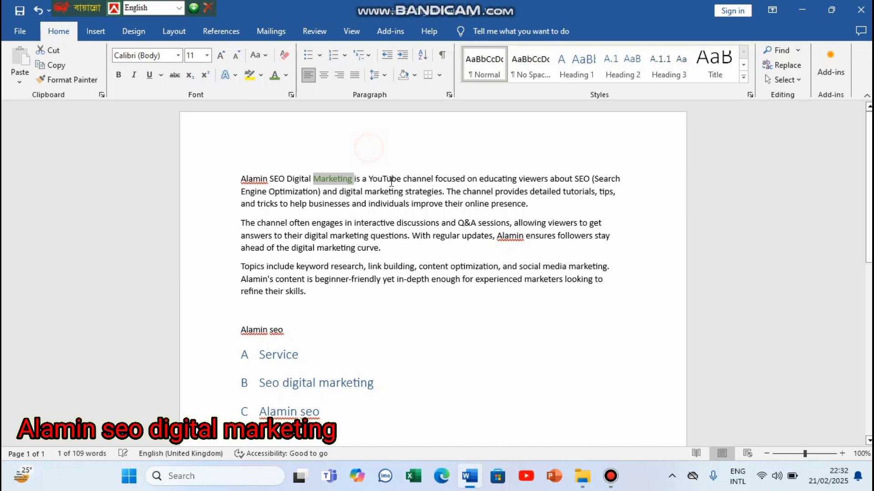
click(446, 336)
- Make the word "Marketing" in the opening paragraph's first line bold and color it standard green
drag(352, 182, 313, 179)
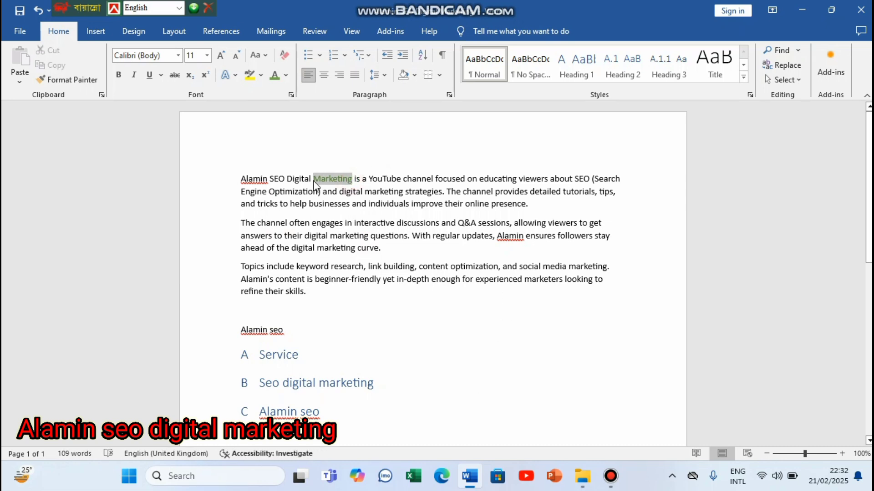
click(118, 75)
click(286, 75)
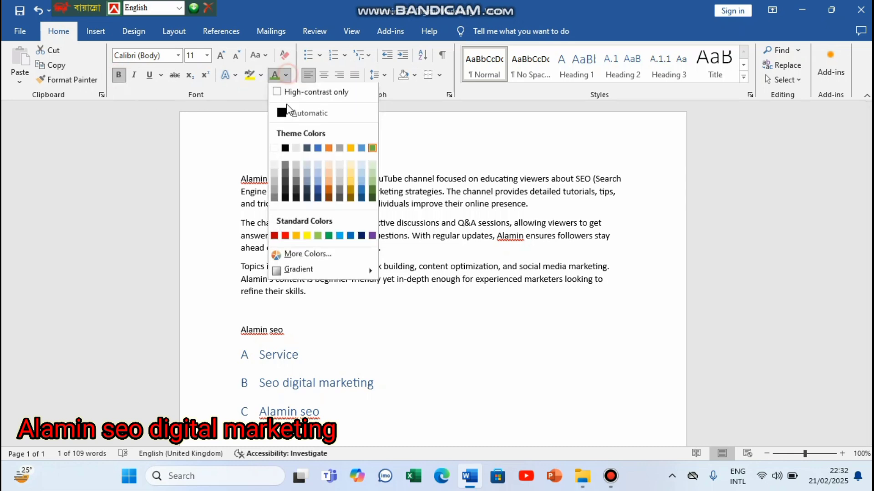
click(329, 238)
click(456, 397)
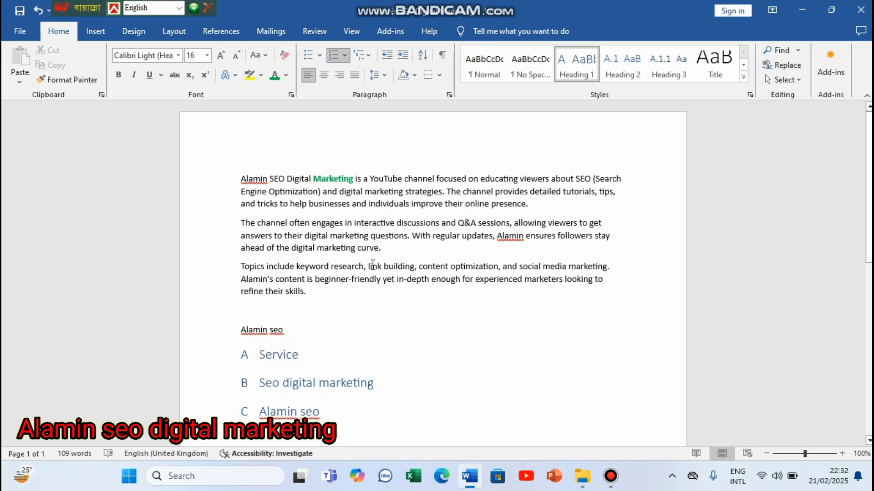
- Color the word "keyword" in the third paragraph standard green
double_click(327, 267)
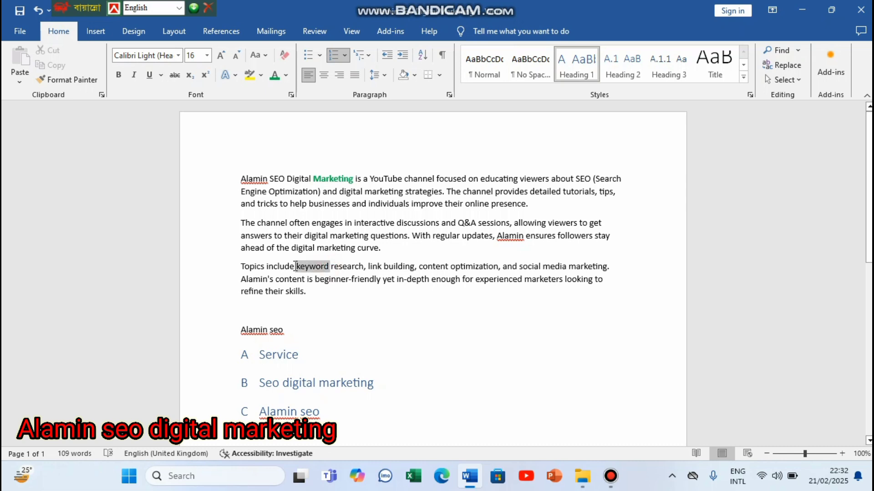
click(285, 75)
click(329, 238)
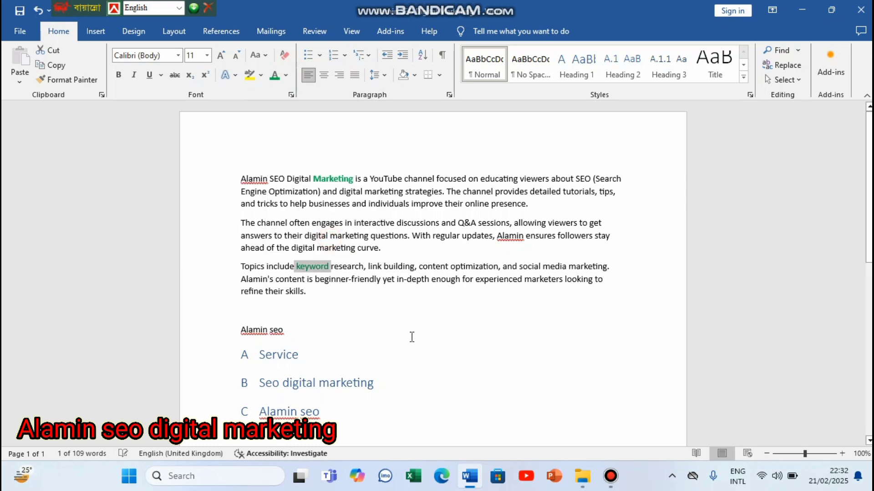
click(437, 348)
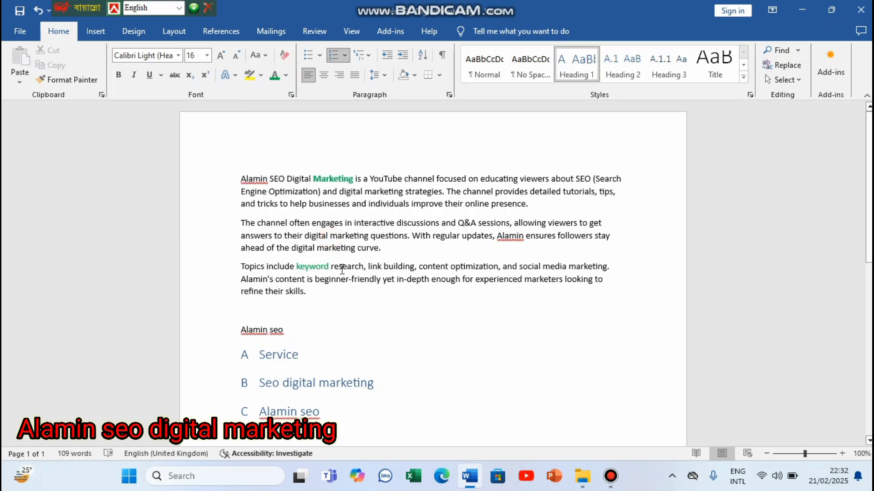
- Color the word "experienced" in the third paragraph standard green
drag(524, 280, 498, 279)
click(543, 302)
double_click(521, 280)
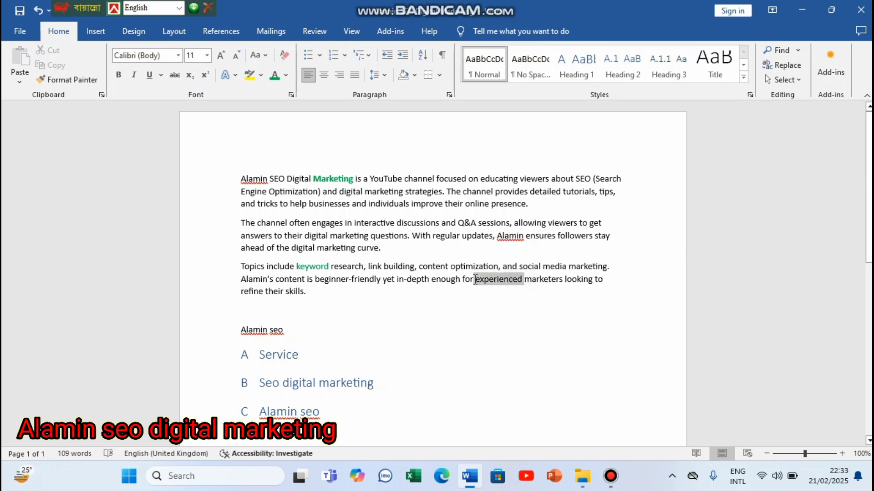
click(286, 76)
click(330, 237)
click(425, 335)
- Color the words "YouTube channel" in the opening paragraph standard red
drag(404, 178, 369, 179)
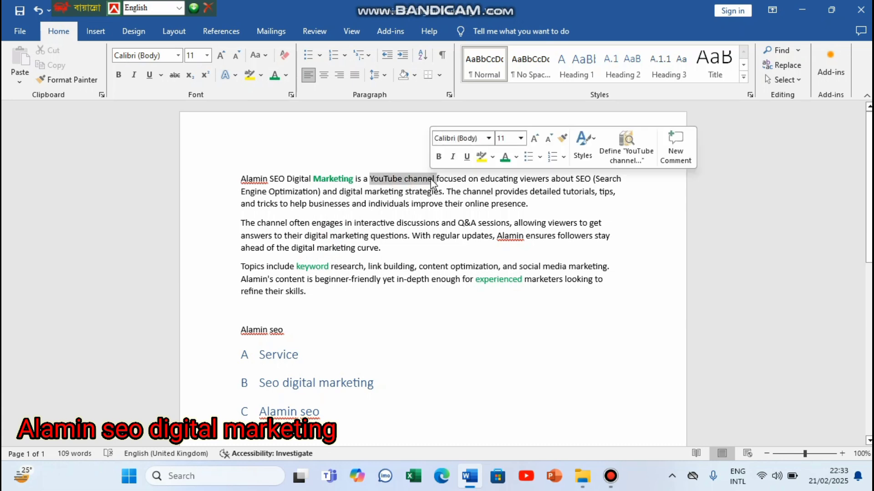
click(284, 76)
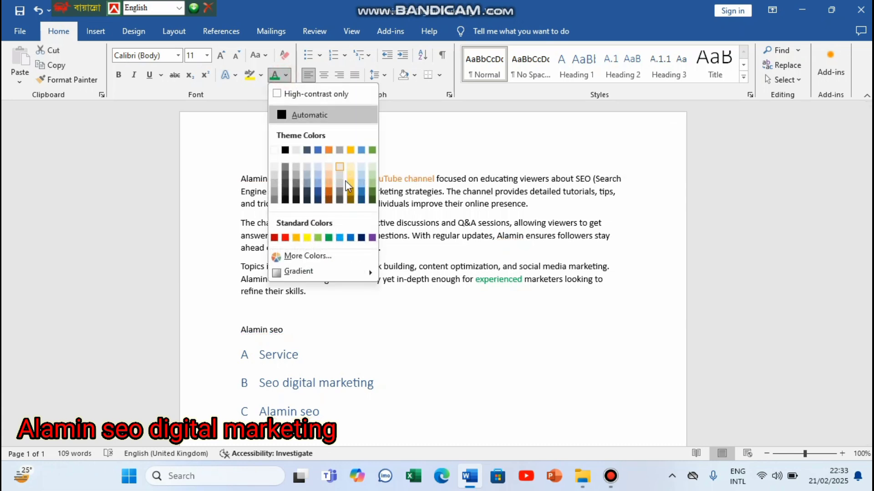
click(287, 236)
click(542, 223)
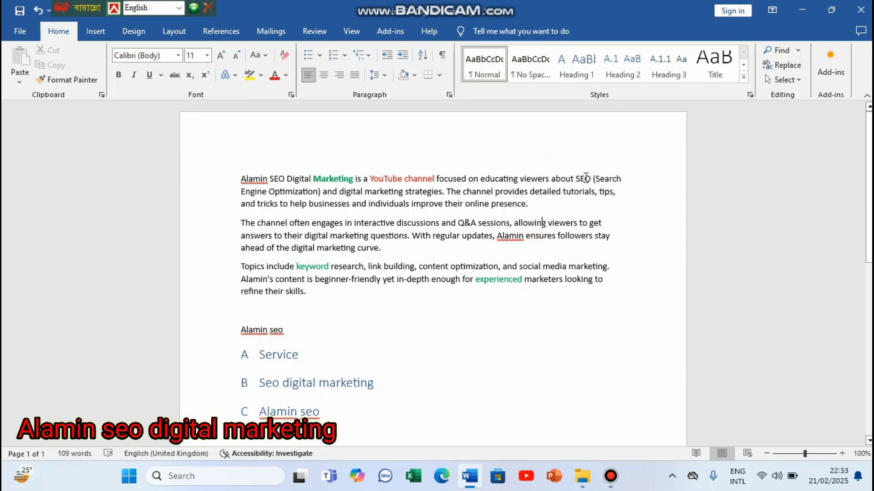
- Color the text "about SEO (" in the opening paragraph's first line standard red
drag(596, 178, 550, 178)
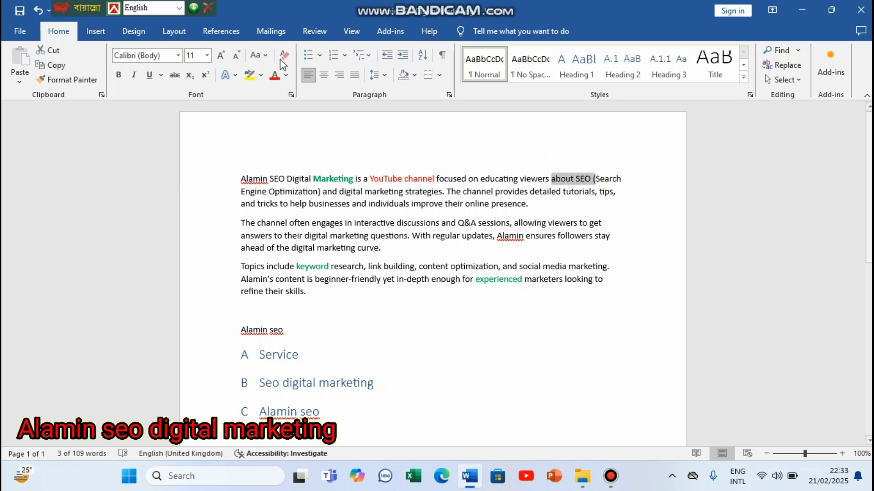
click(286, 76)
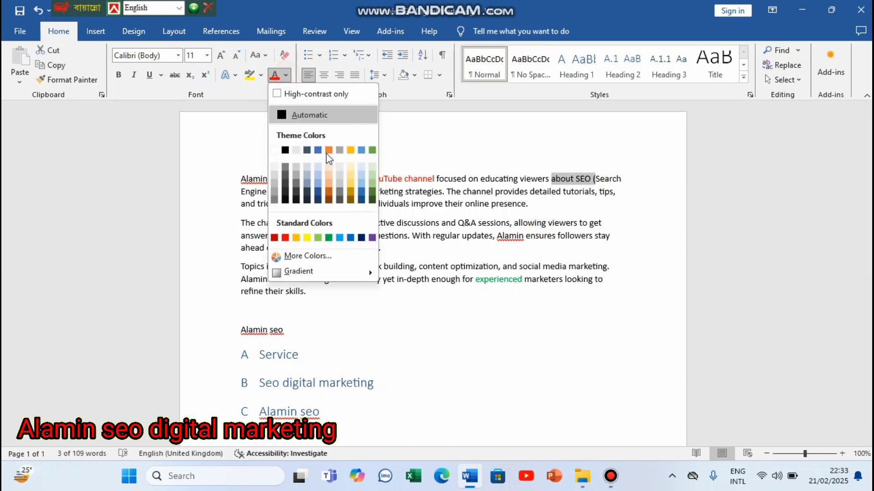
click(286, 235)
click(480, 359)
- Color the words "content optimization" in the third paragraph standard red
drag(499, 266, 419, 266)
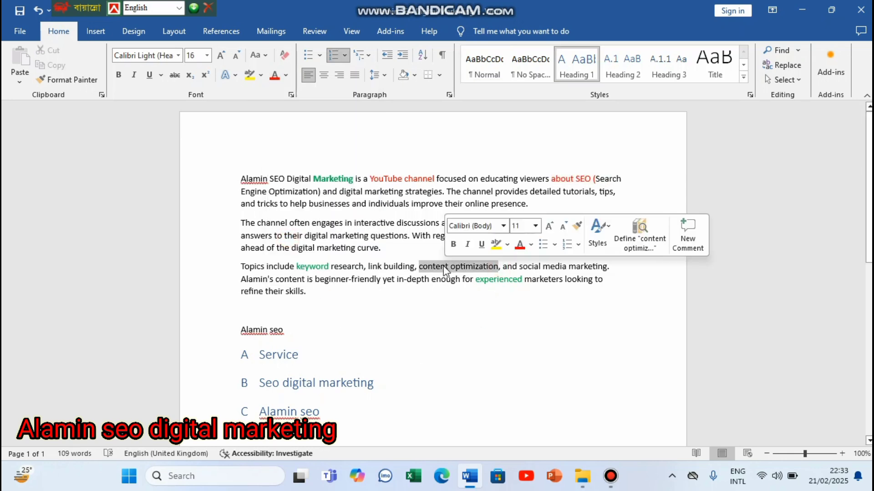
click(286, 75)
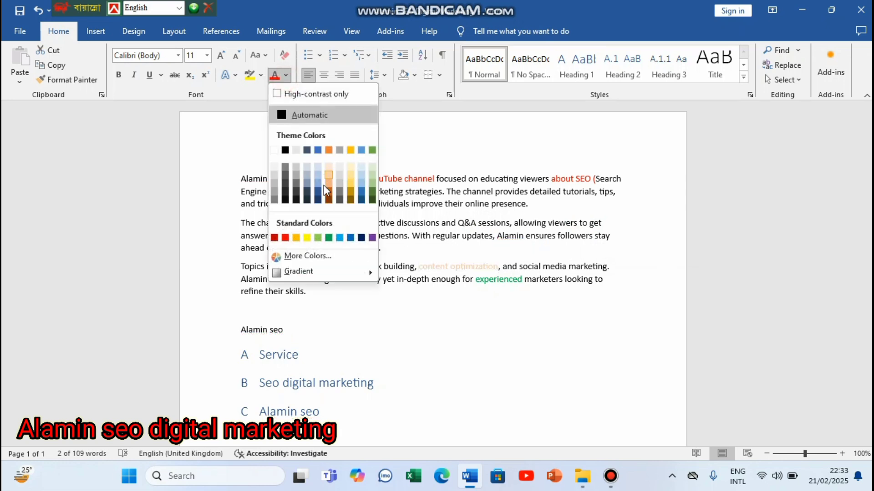
click(284, 236)
click(544, 341)
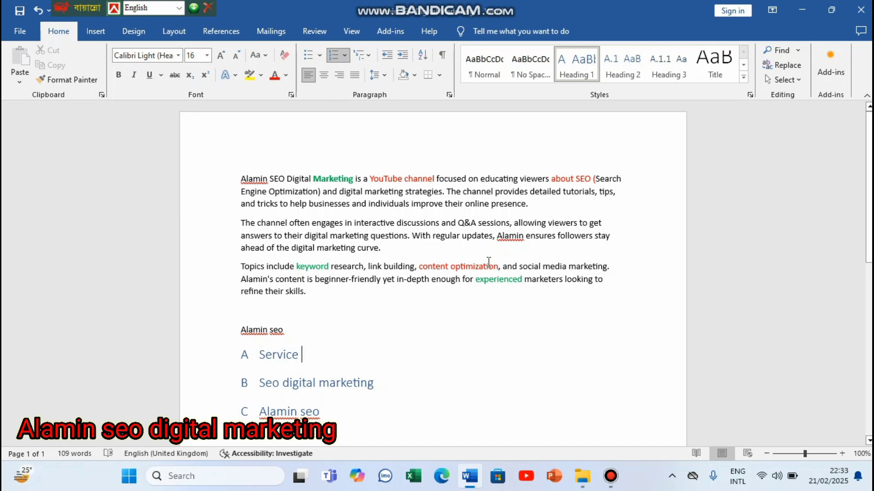
- Demonstrate selecting the entire document twice, clearing the selection each time
click(312, 175)
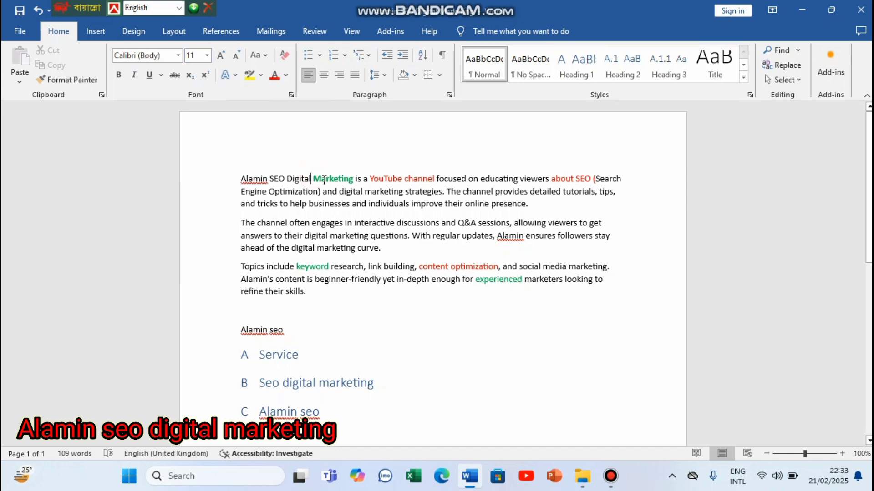
click(788, 81)
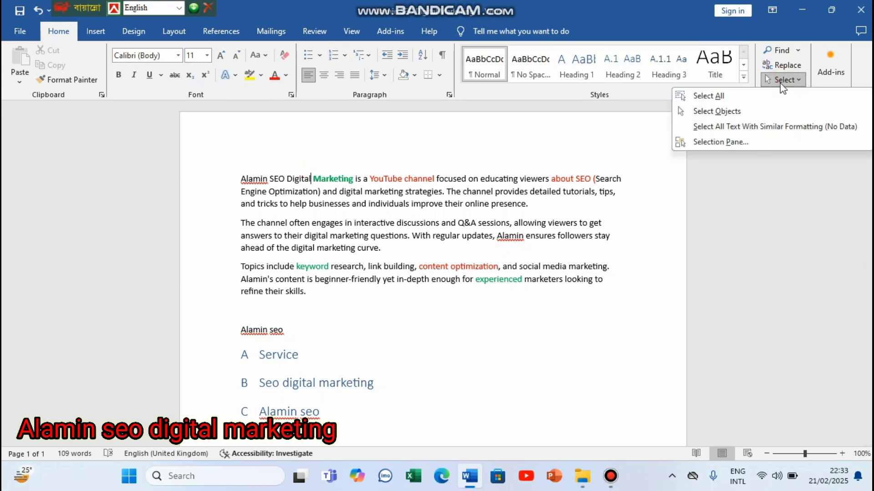
click(719, 98)
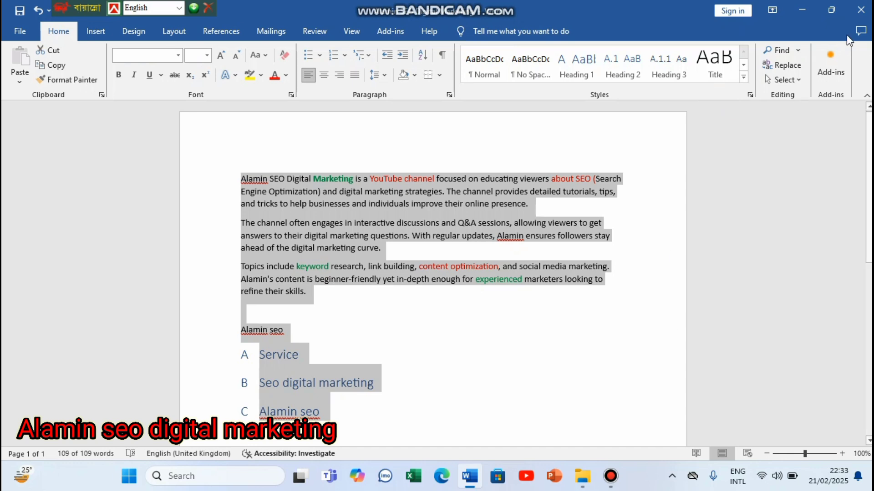
click(371, 333)
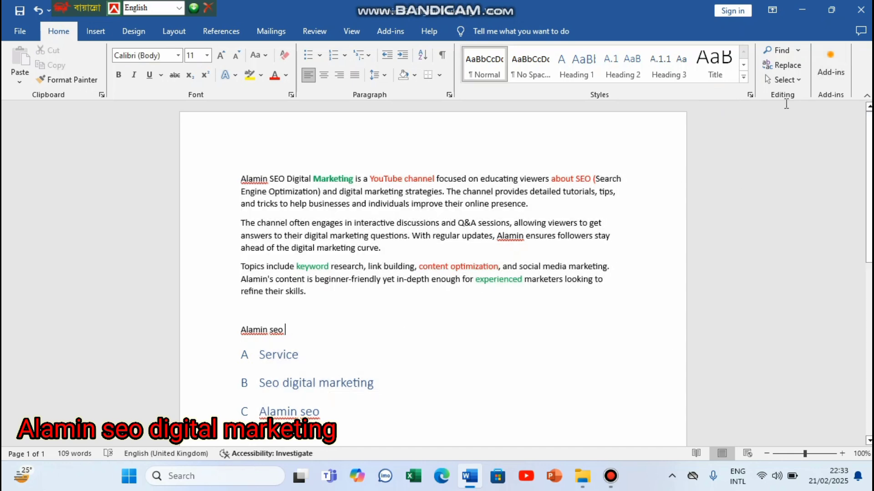
click(791, 81)
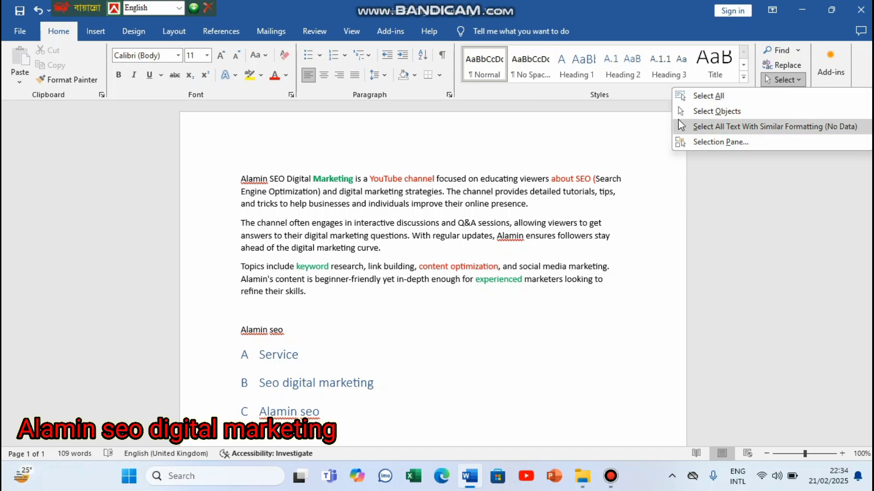
click(683, 96)
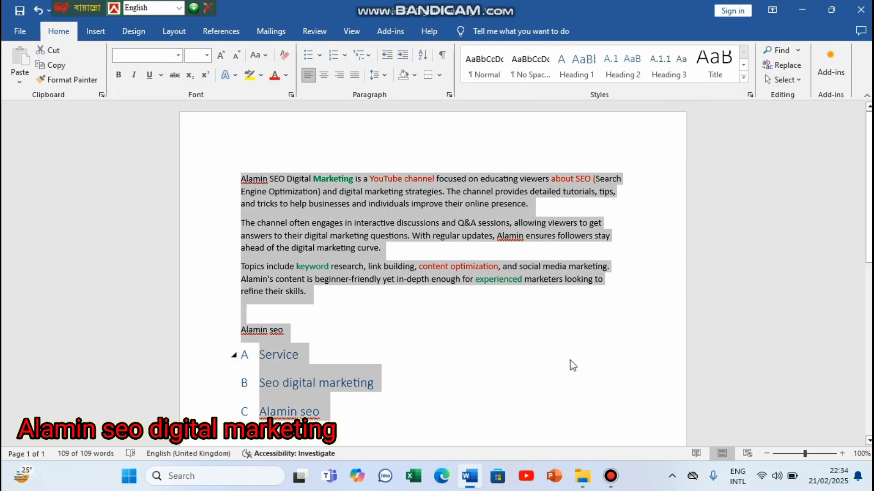
click(507, 348)
click(499, 329)
- Select all text formatted like the red words "YouTube channel" in the opening paragraph, and clear the selection
click(371, 177)
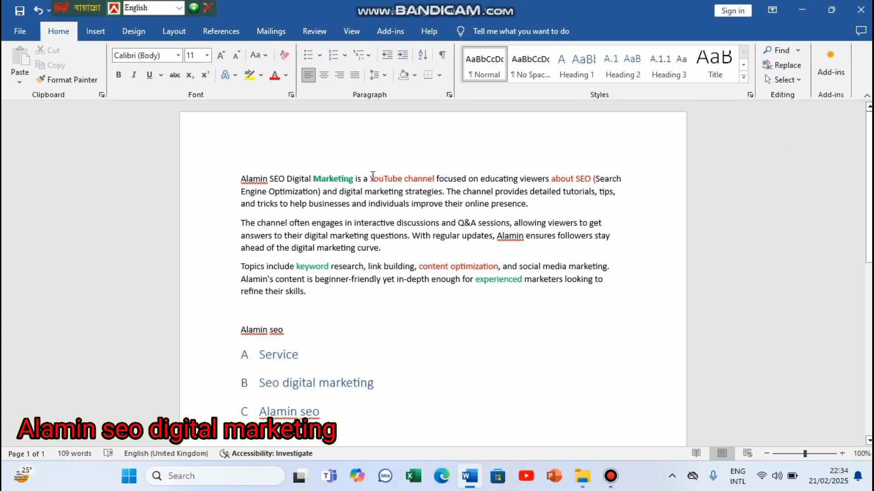
drag(370, 179, 432, 178)
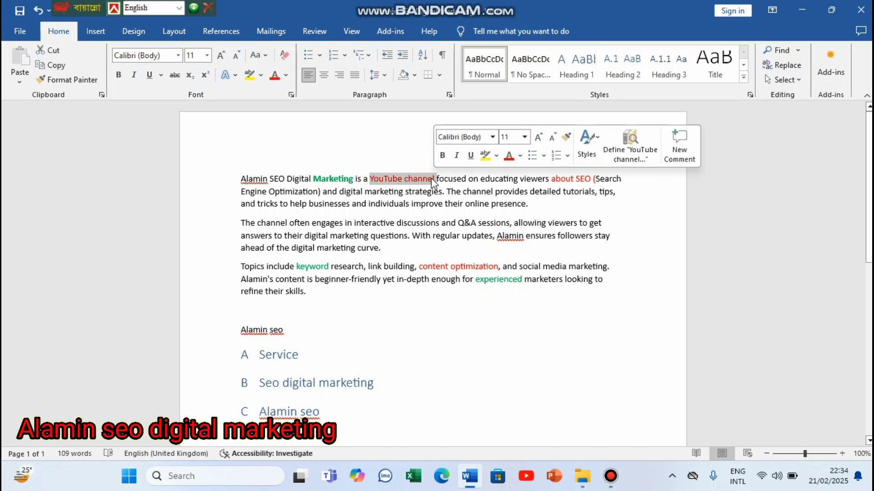
click(783, 79)
click(782, 126)
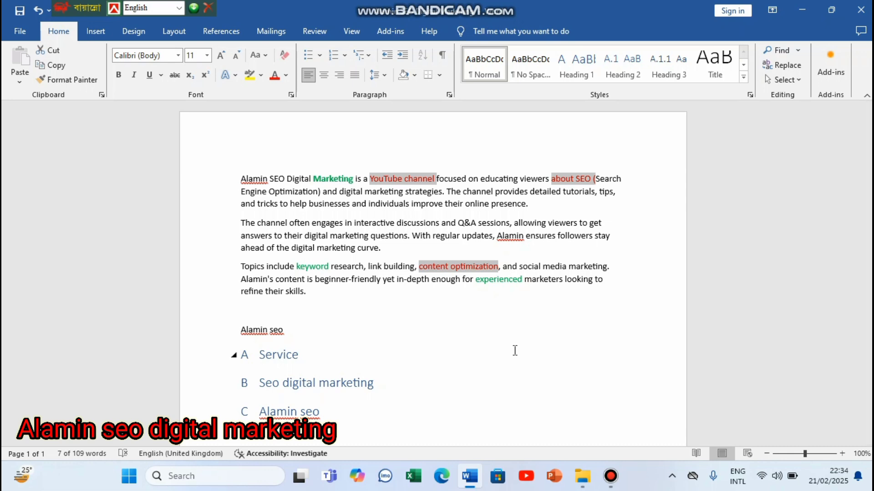
click(468, 373)
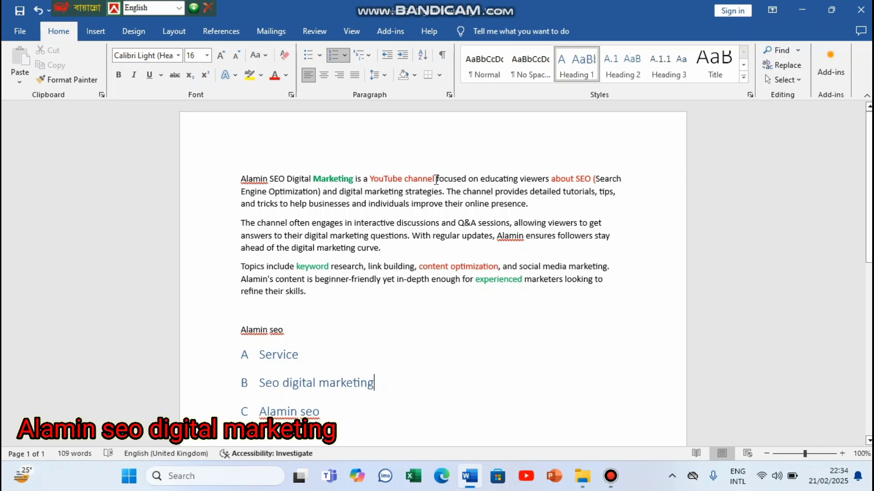
- Repeat the similar-formatting selection from the red "YouTube channel" text and deselect everything
drag(436, 176, 370, 179)
click(785, 78)
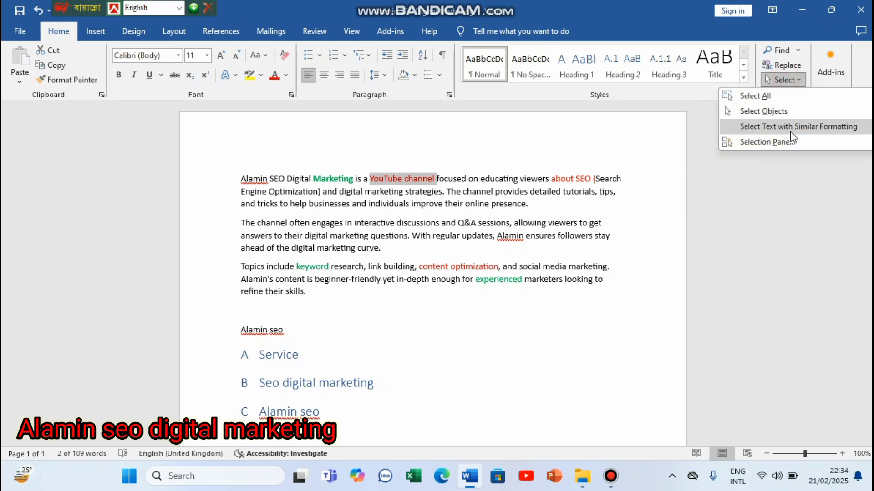
click(816, 132)
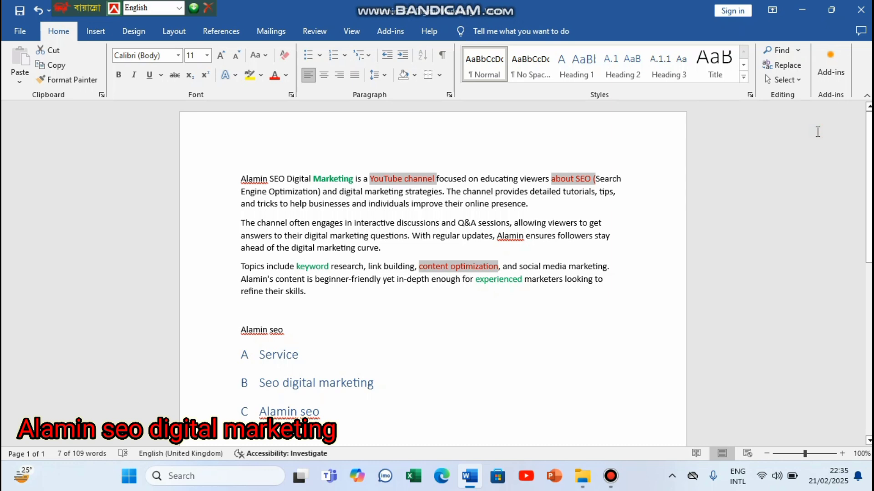
click(613, 335)
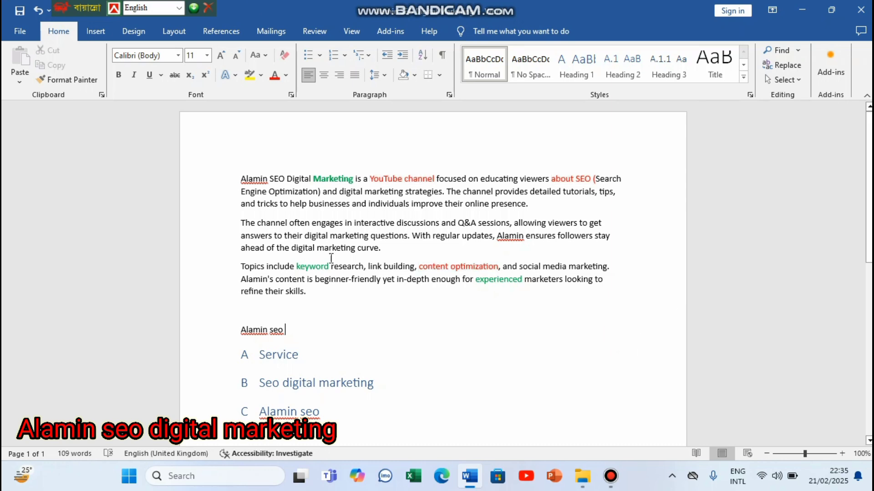
- Select all text with formatting similar to the green word "Marketing" in the first line, and clear the selection
drag(314, 180, 355, 182)
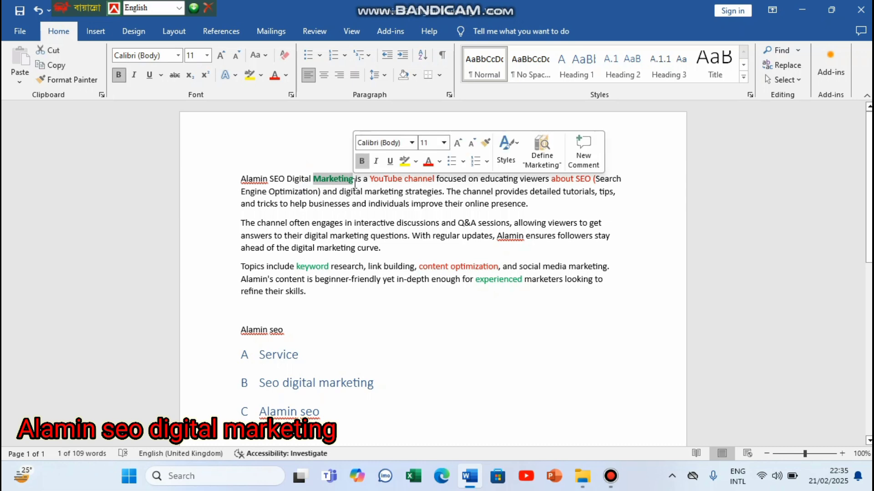
click(787, 80)
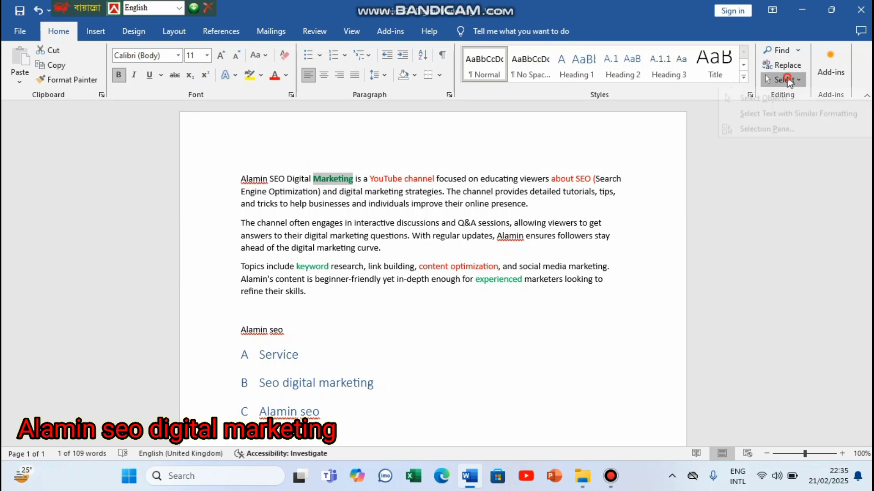
drag(314, 181, 354, 180)
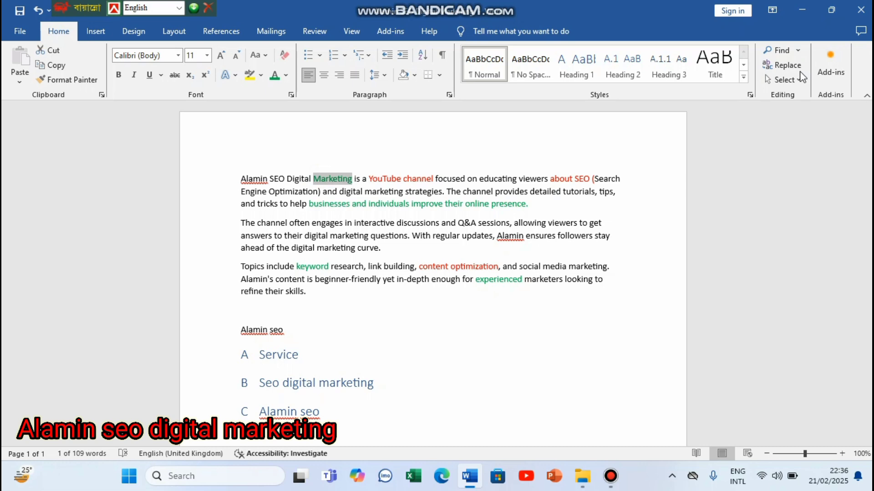
click(795, 82)
click(752, 127)
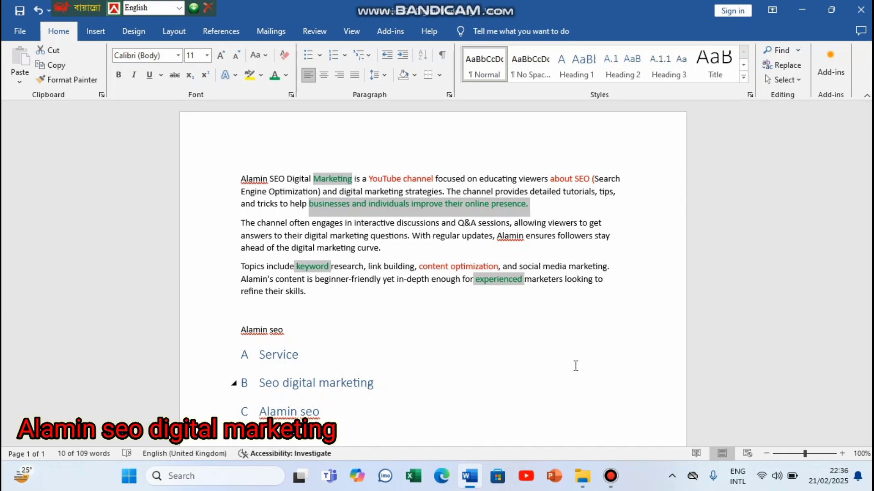
click(540, 355)
- Select every passage sharing the red formatting of "YouTube channel" once more, and clear the selection
drag(369, 178, 434, 178)
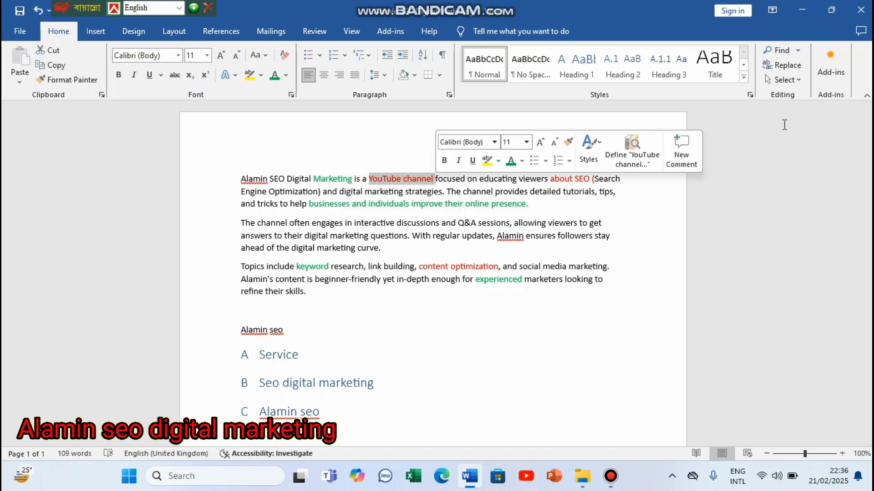
click(787, 81)
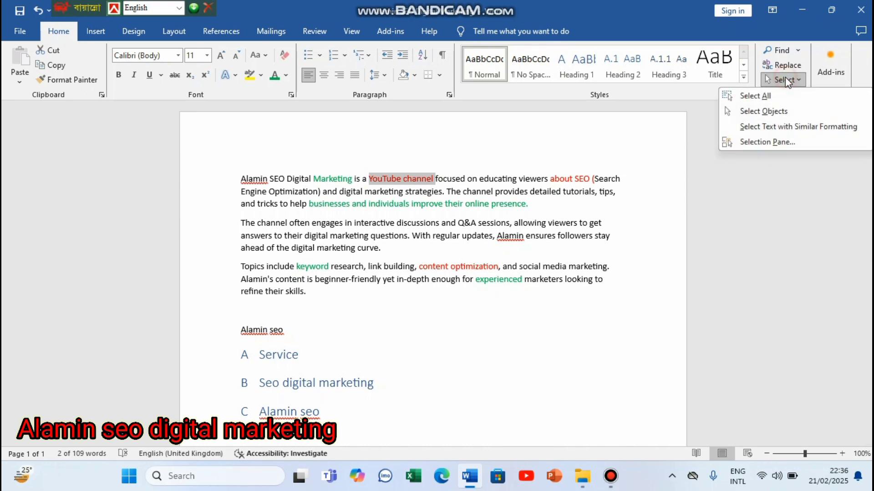
click(790, 125)
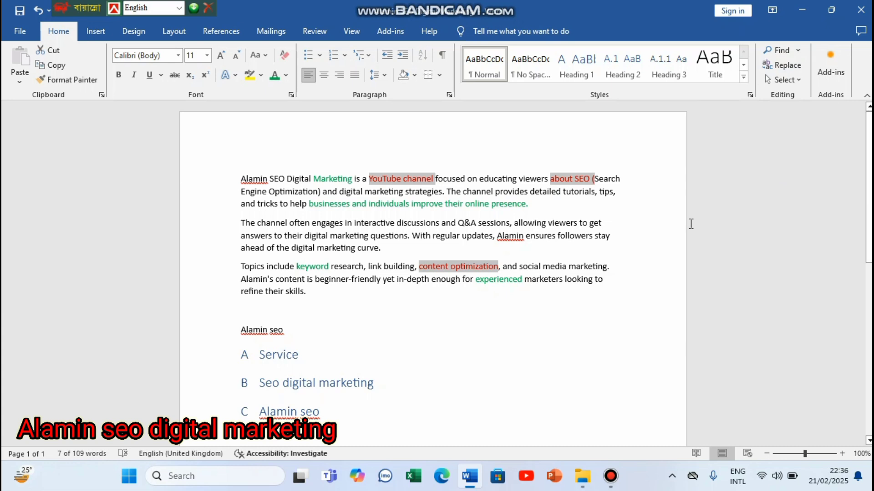
click(567, 377)
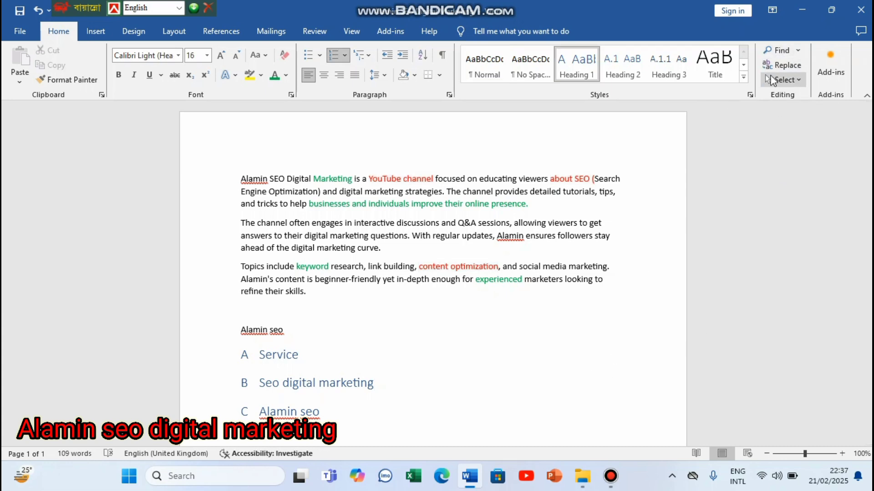
- Open the choices for selecting text and objects in the document
click(791, 84)
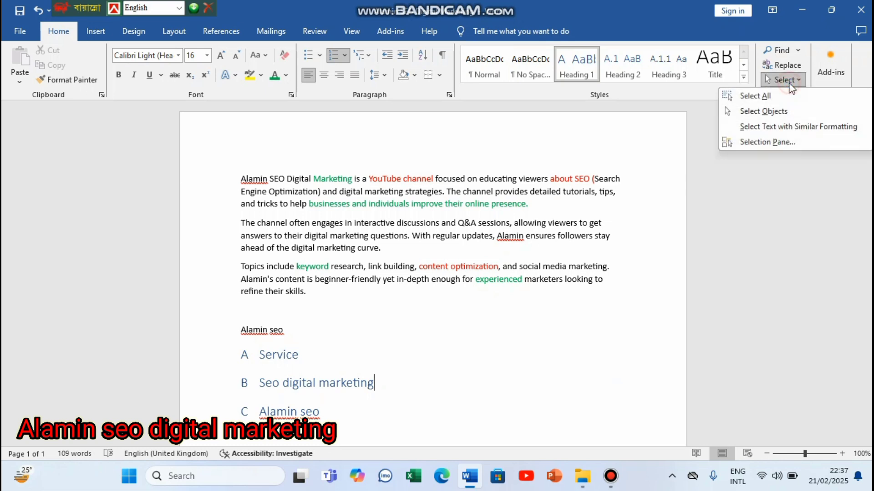